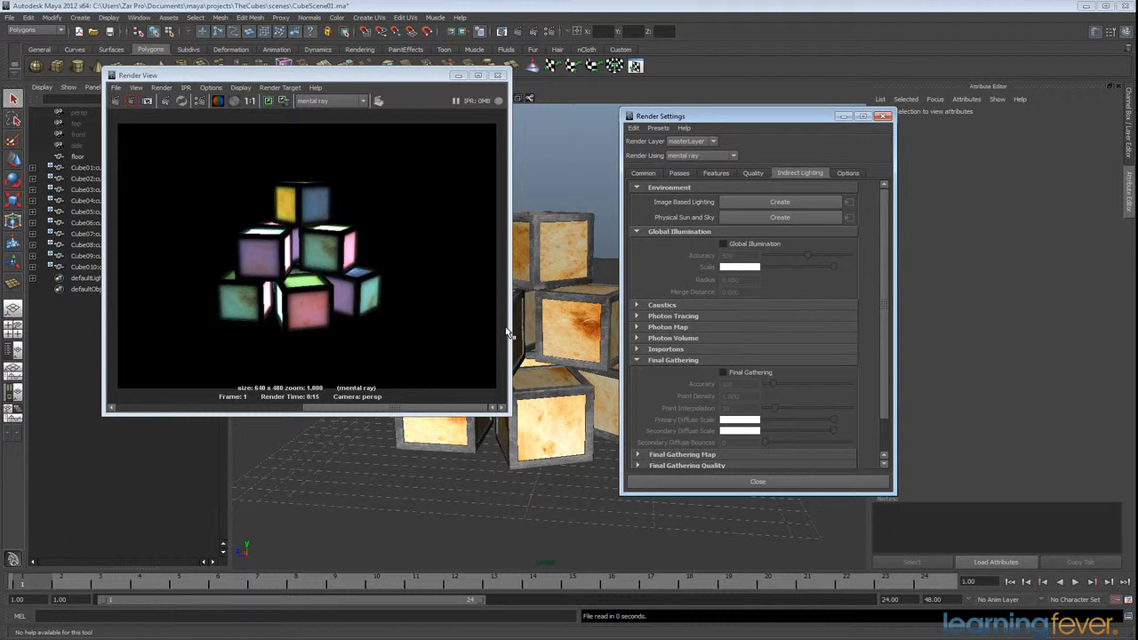
# Step: Enable Final Gathering with Secondary Diffuse Bounces set to 1 and Accuracy set to 25
pyautogui.click(723, 372)
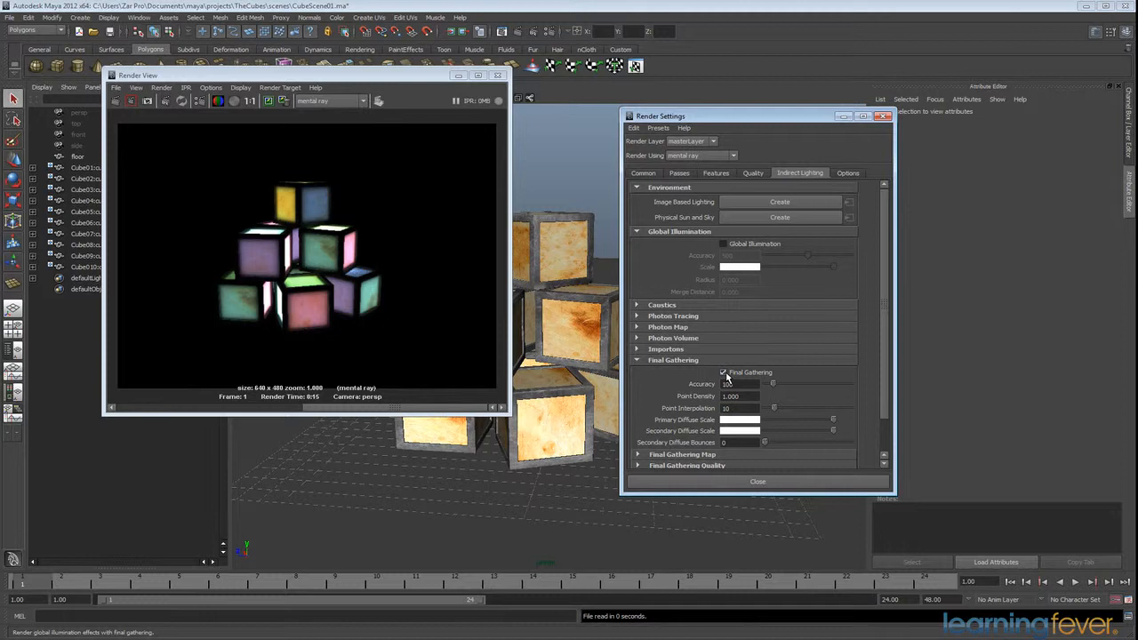
pyautogui.click(729, 443)
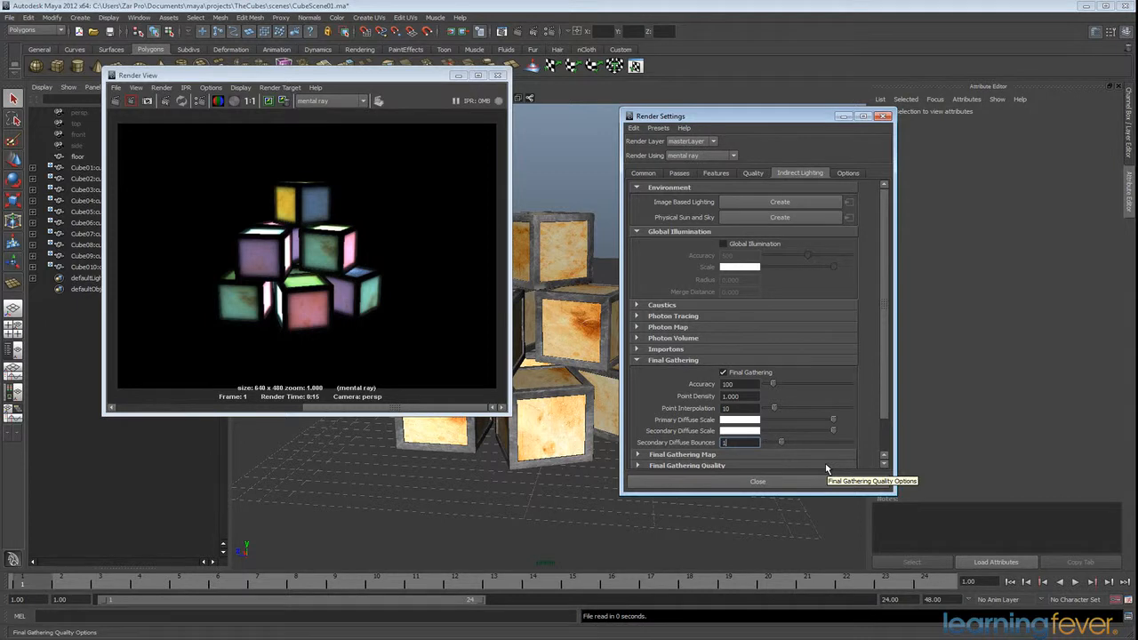
pyautogui.click(734, 384)
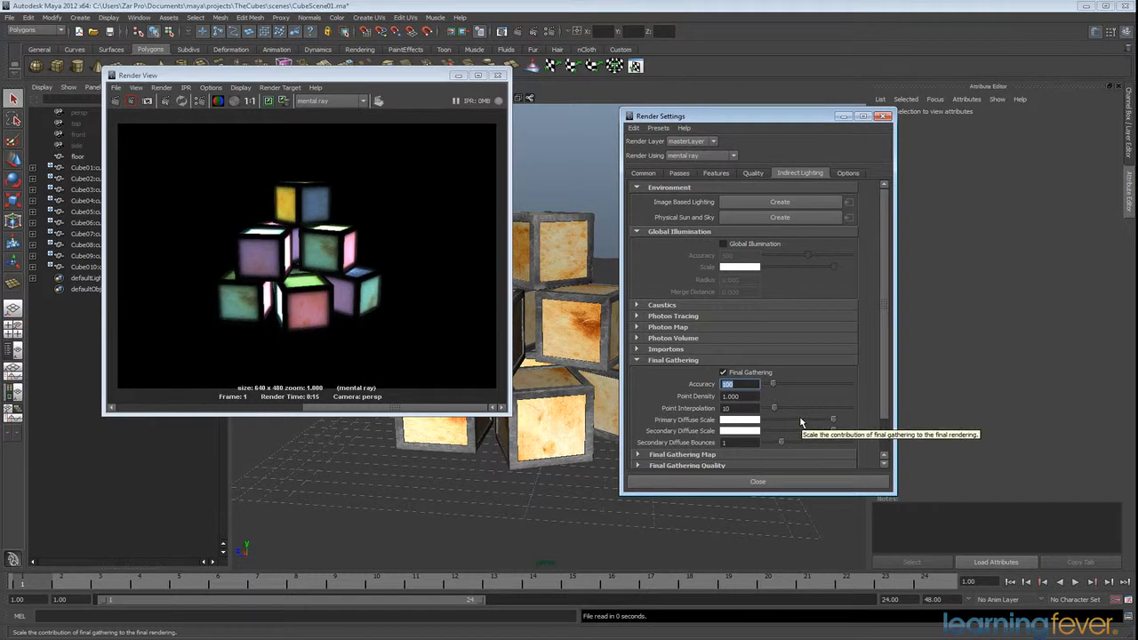
pyautogui.write('25')
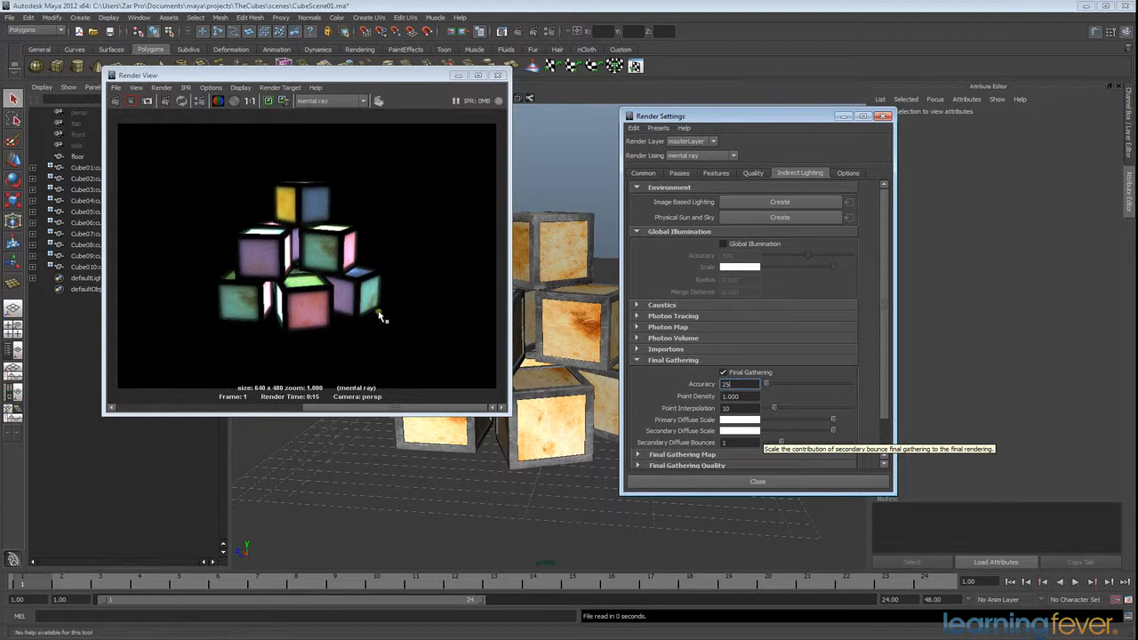
# Step: Render the scene with the new Final Gathering settings, and close the render settings and the rendered image
pyautogui.click(117, 103)
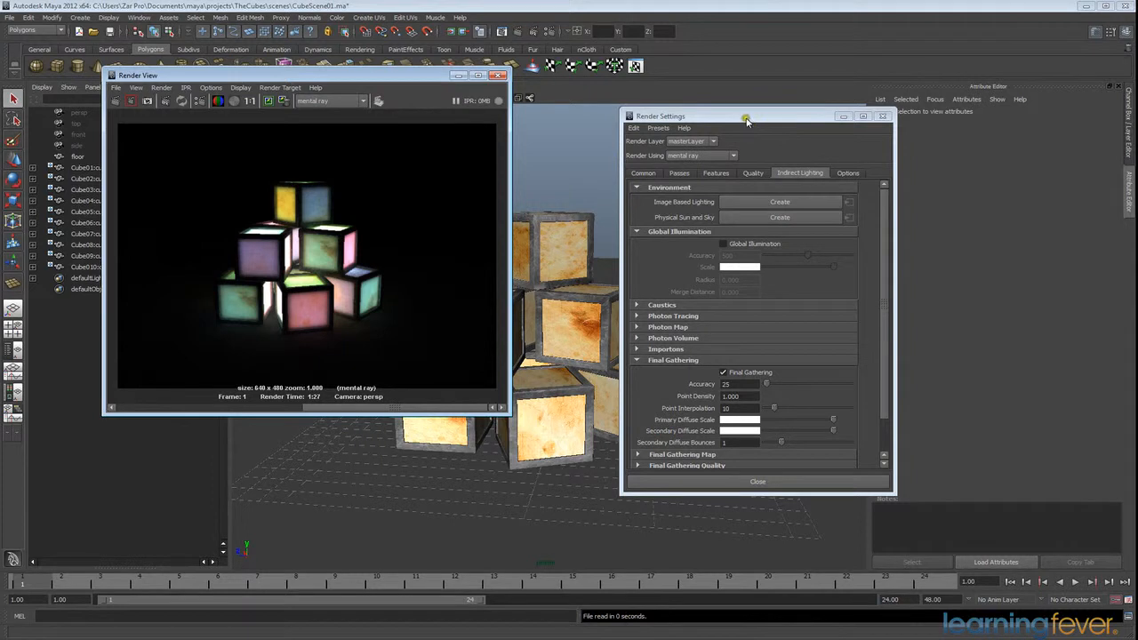
pyautogui.moveTo(746, 121); pyautogui.dragTo(901, 127)
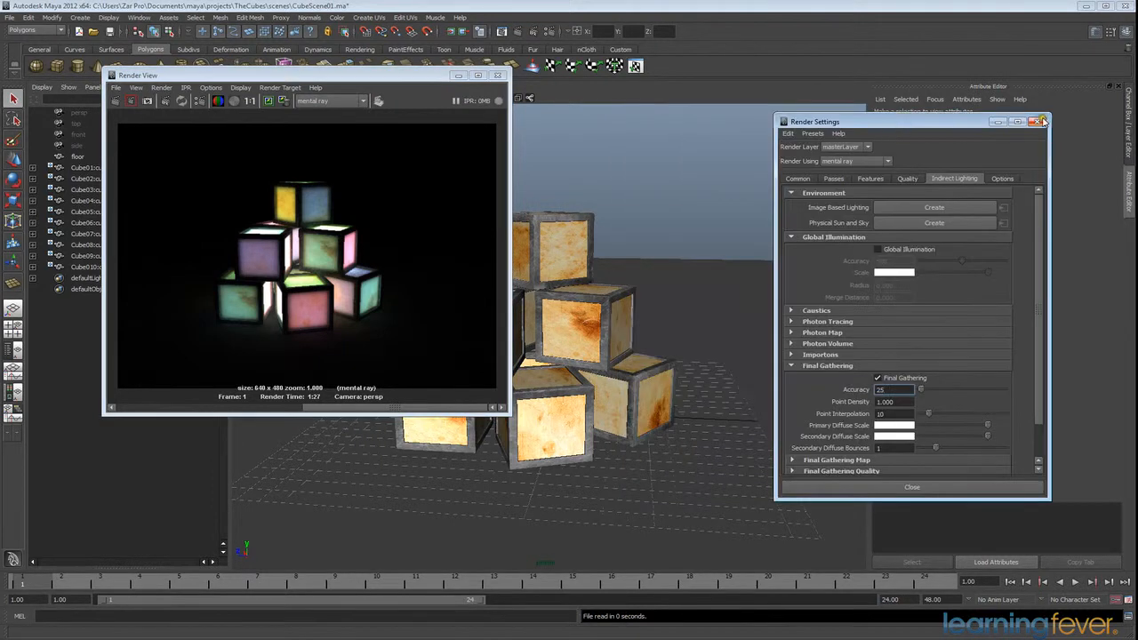
pyautogui.click(1041, 123)
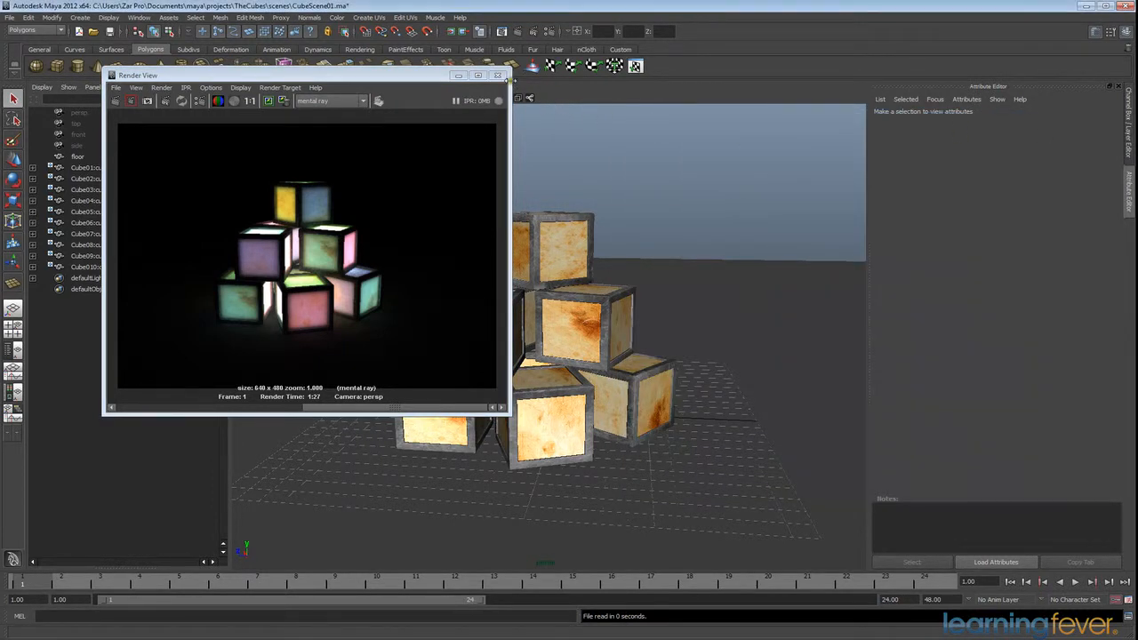
pyautogui.click(499, 75)
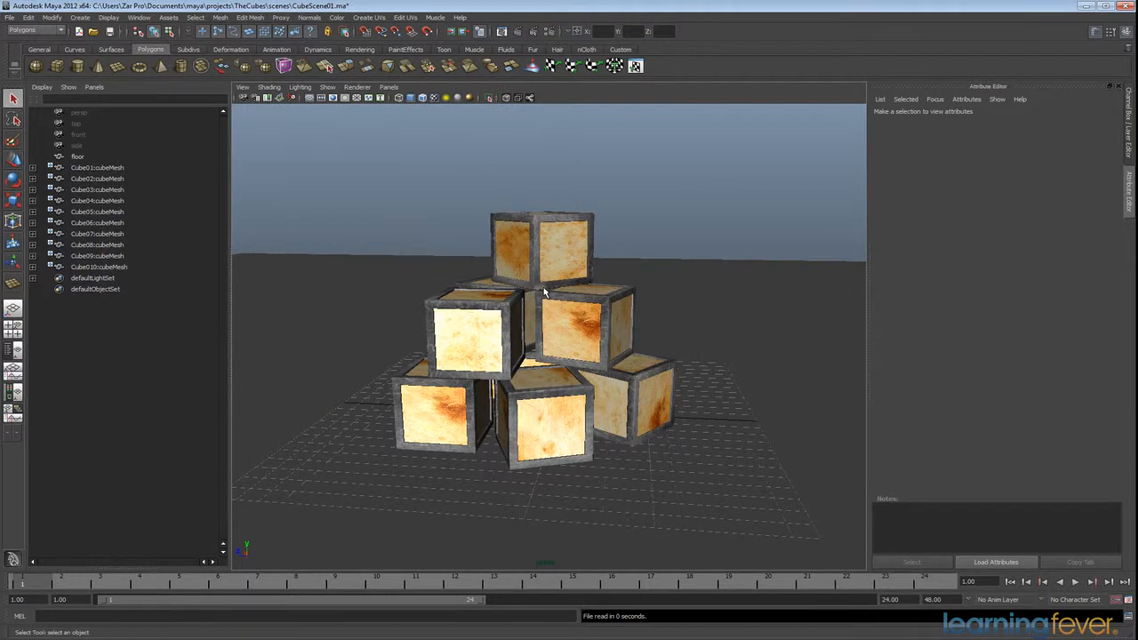
# Step: Create a point light and move it up and out beside the cube stack, to about 16.7, 16.0, 2.4
pyautogui.scroll(-6, 545, 292)
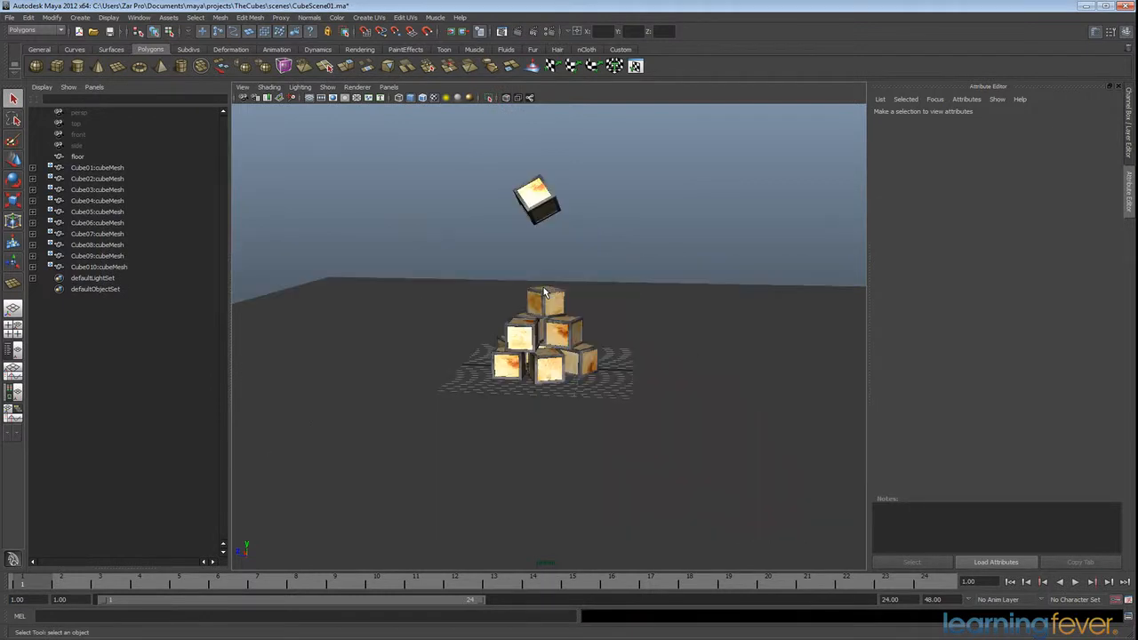
pyautogui.click(80, 18)
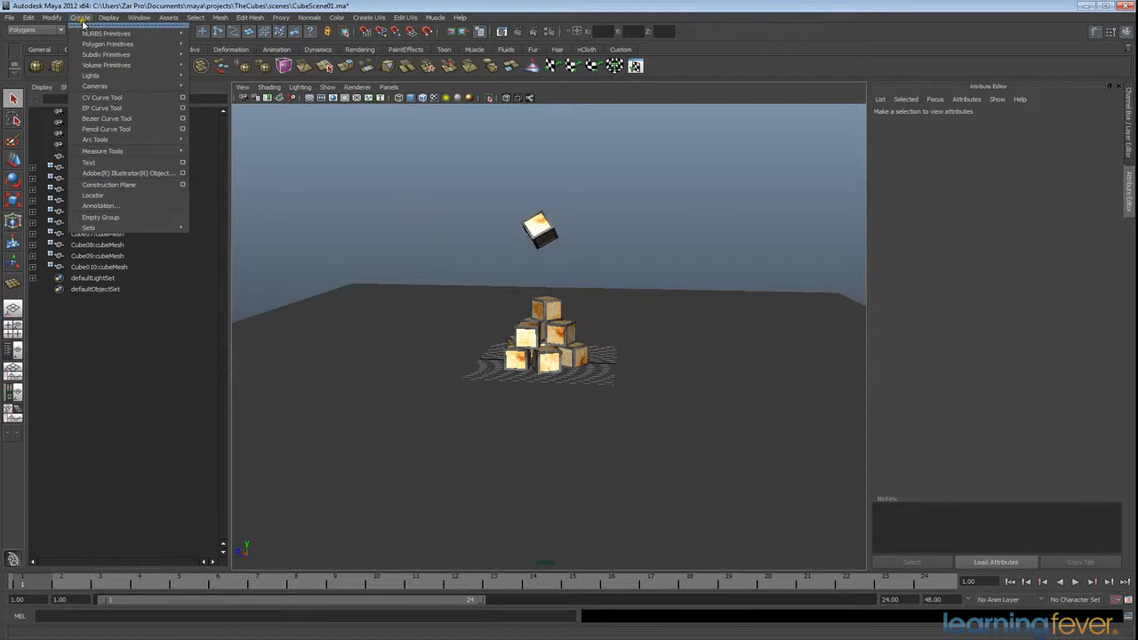
pyautogui.moveTo(174, 77)
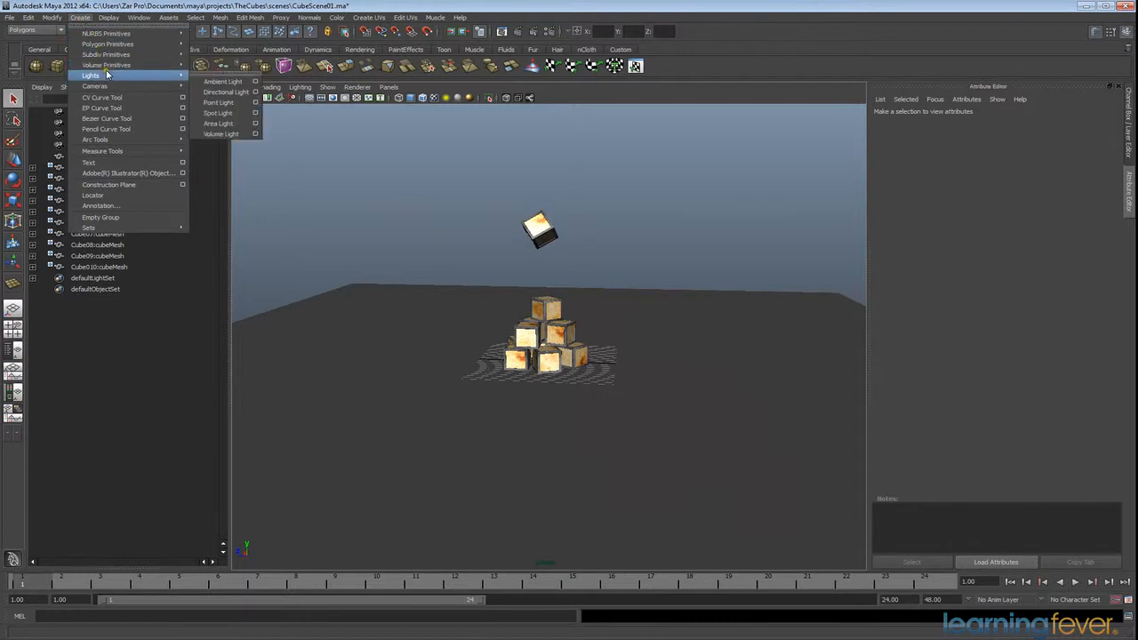
pyautogui.click(244, 104)
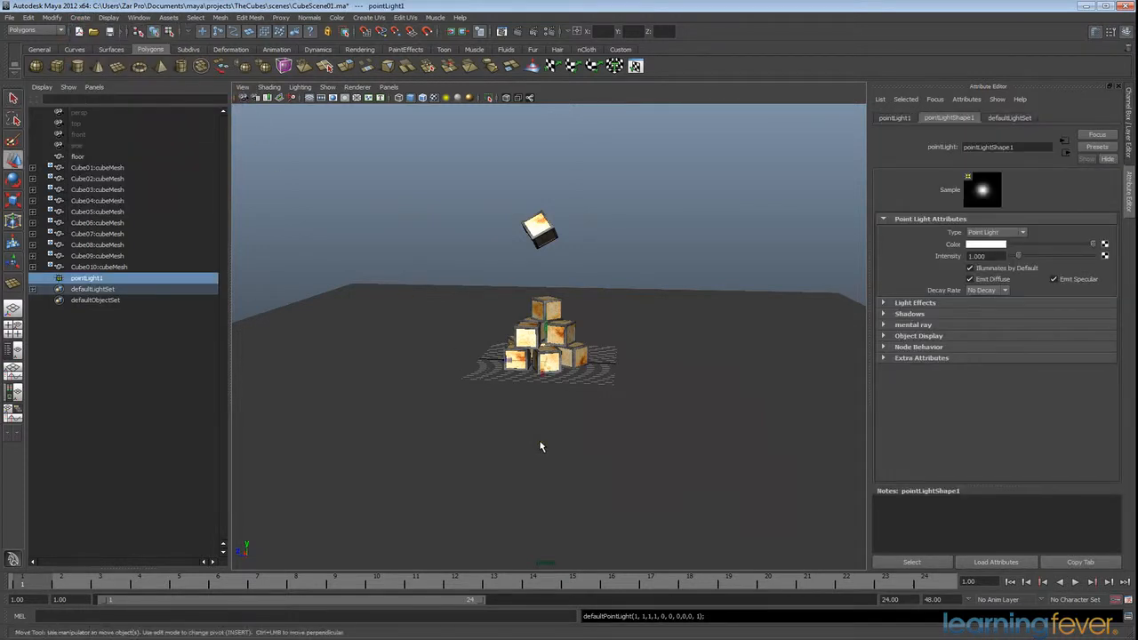
pyautogui.keyDown('alt'); pyautogui.moveTo(569, 415); pyautogui.dragTo(504, 327); pyautogui.keyUp('alt')
pyautogui.scroll(7, 502, 328)
pyautogui.keyDown('alt'); pyautogui.moveTo(453, 339); pyautogui.dragTo(587, 379, button='middle'); pyautogui.keyUp('alt')
pyautogui.moveTo(524, 231); pyautogui.dragTo(452, 236)
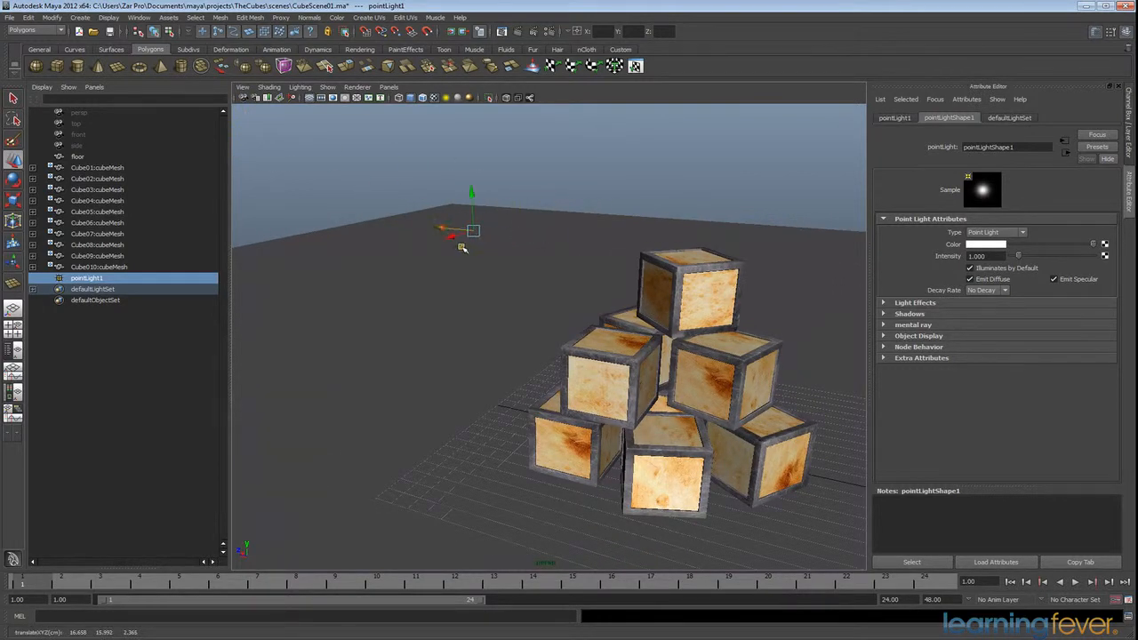
# Step: Turn on the display of lights in the perspective viewport
pyautogui.click(327, 87)
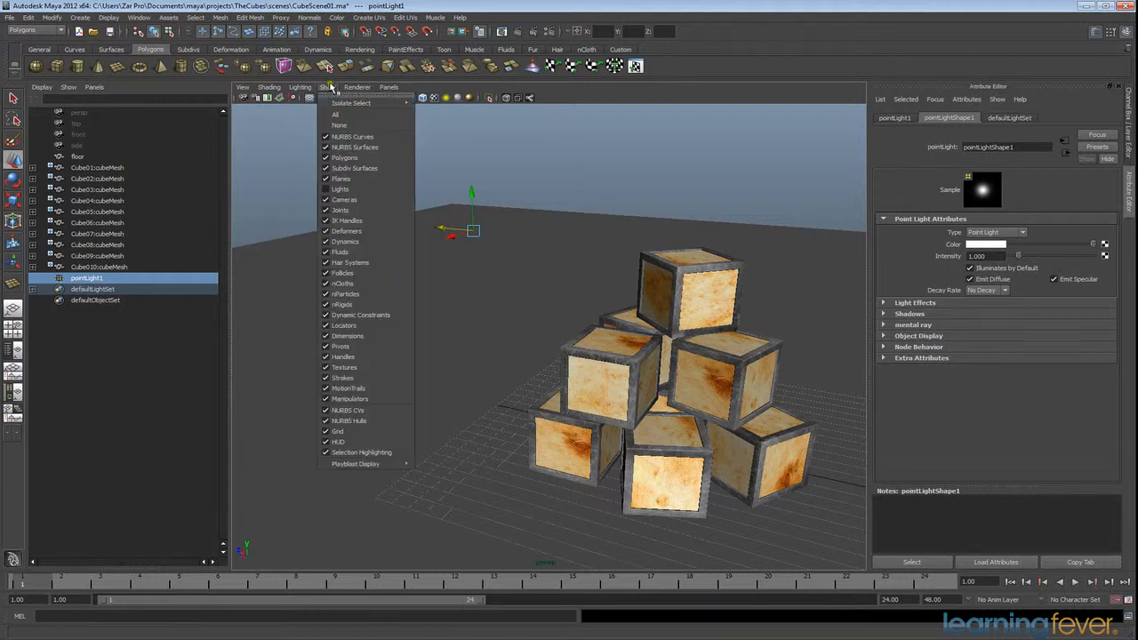
pyautogui.click(337, 188)
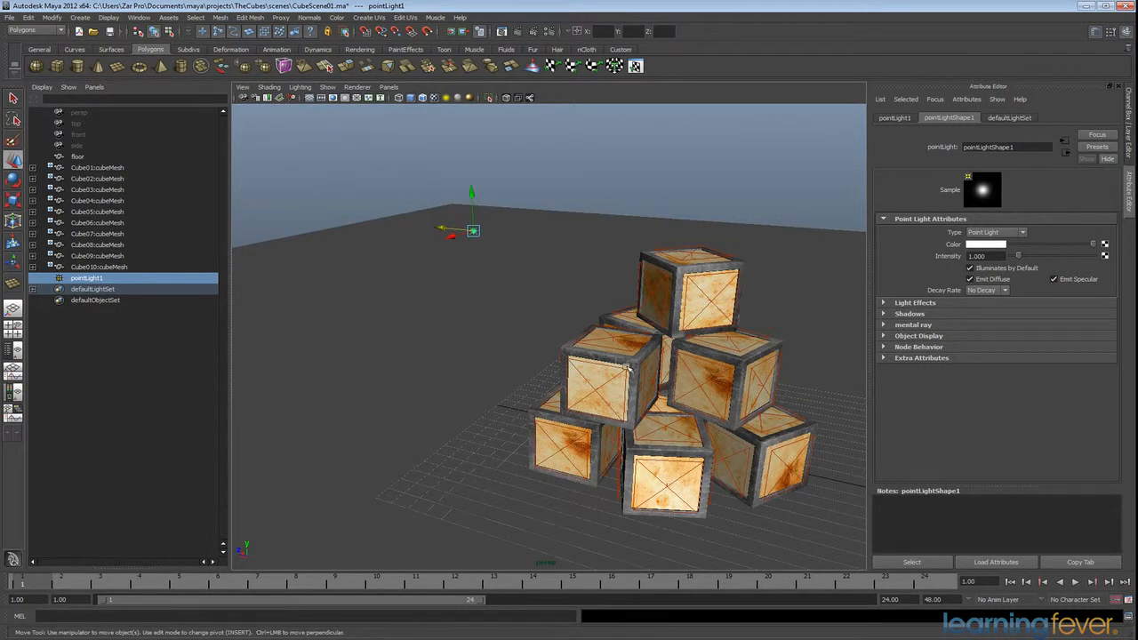
pyautogui.click(327, 88)
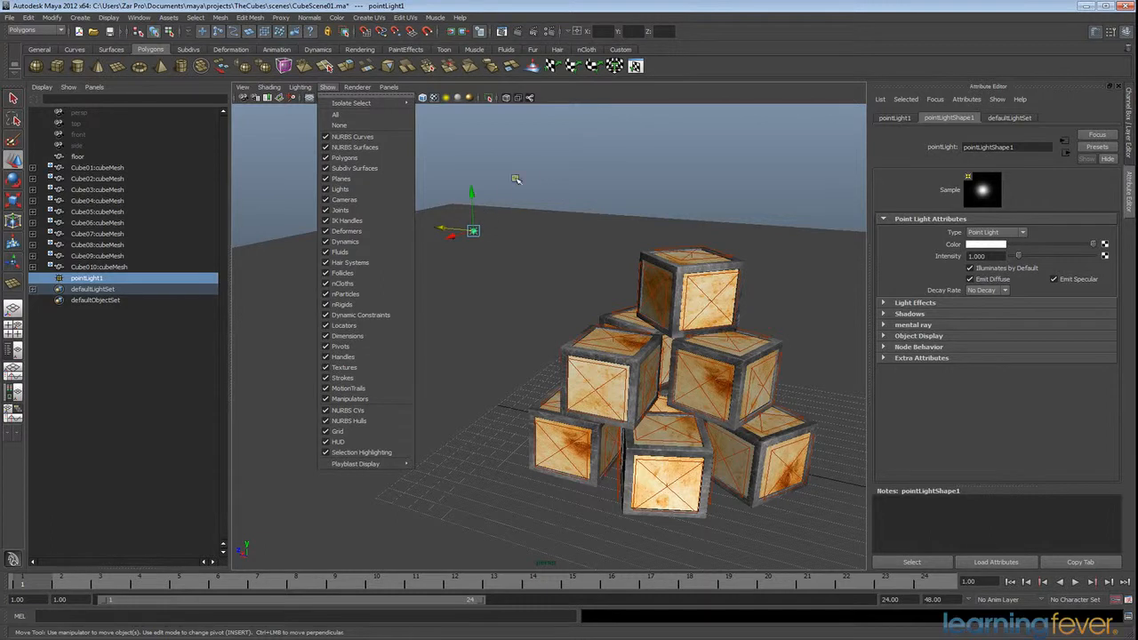
# Step: Move the point light farther sideways from the cube stack, to about 4.9 on the Z axis
pyautogui.keyDown('alt'); pyautogui.moveTo(626, 183); pyautogui.dragTo(596, 182, button='middle'); pyautogui.keyUp('alt')
pyautogui.keyDown('alt'); pyautogui.moveTo(597, 181); pyautogui.dragTo(612, 215); pyautogui.keyUp('alt')
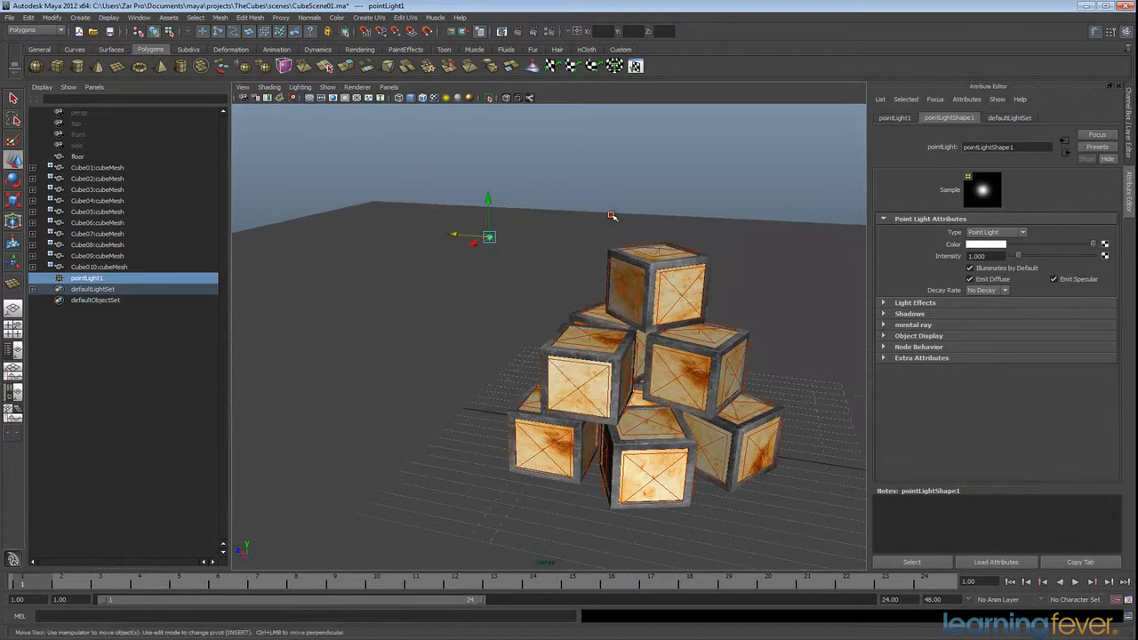
pyautogui.moveTo(455, 235); pyautogui.dragTo(382, 213)
# Step: Enable ray trace shadows on the point light with a Light Radius of 3 and 6 Shadow Rays
pyautogui.click(908, 314)
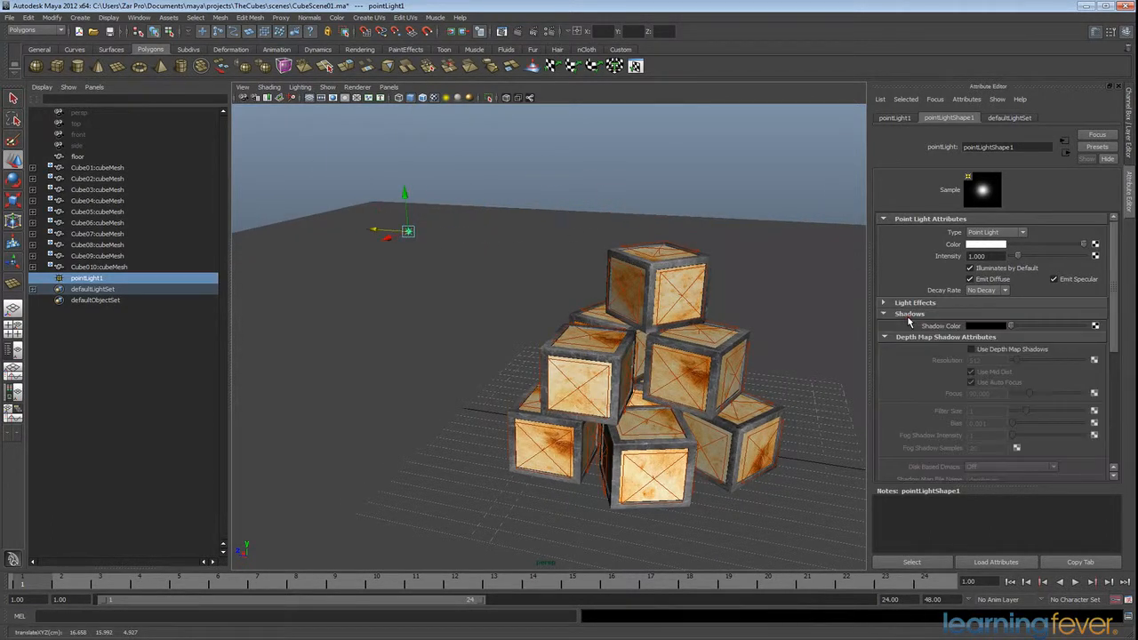
pyautogui.moveTo(1114, 317); pyautogui.dragTo(1114, 436)
pyautogui.click(971, 391)
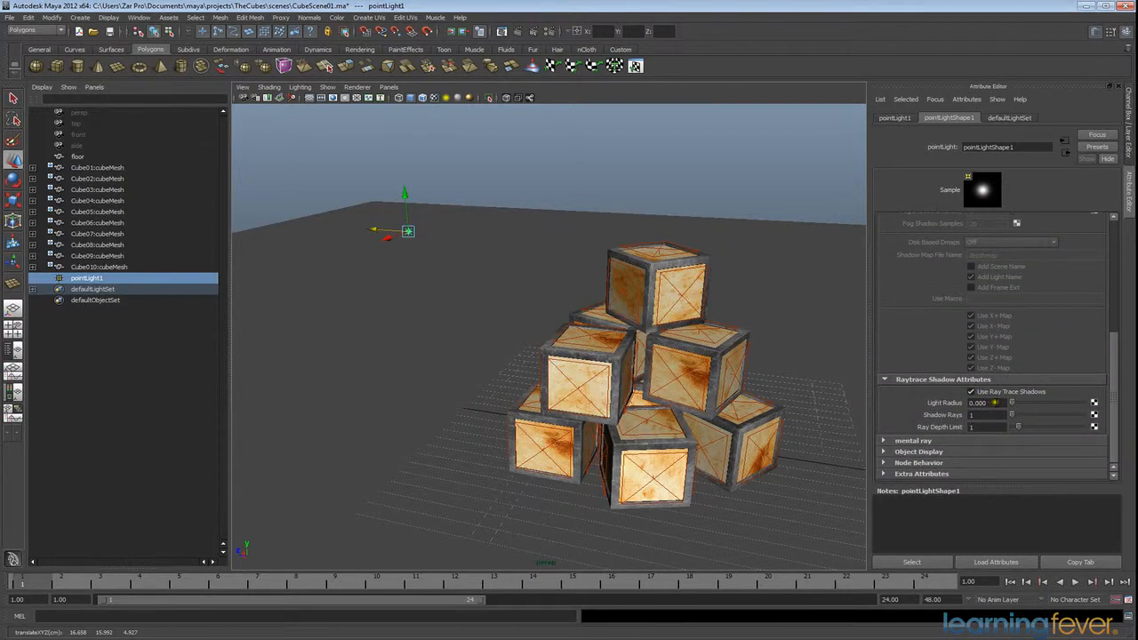
pyautogui.click(997, 403)
pyautogui.write('3')
pyautogui.press('Return')
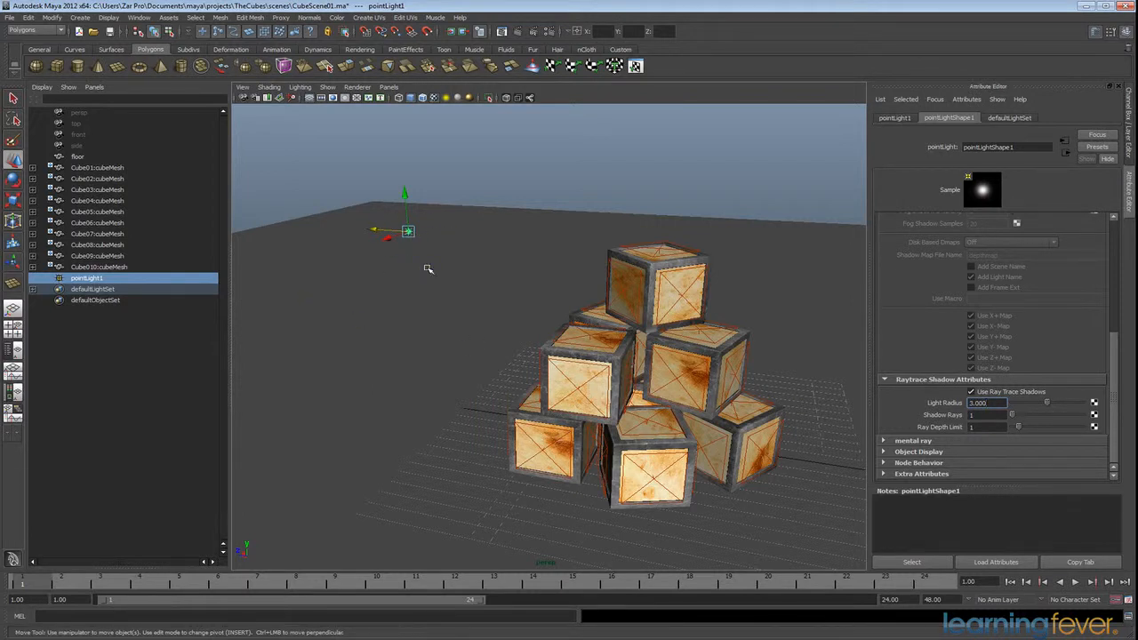
pyautogui.click(976, 418)
pyautogui.click(973, 414)
pyautogui.write('6')
# Step: Reposition the point light farther out in front of and to the side of the cube stack
pyautogui.keyDown('alt'); pyautogui.moveTo(689, 369); pyautogui.dragTo(641, 361, button='middle'); pyautogui.keyUp('alt')
pyautogui.keyDown('alt'); pyautogui.moveTo(641, 362); pyautogui.dragTo(669, 411); pyautogui.keyUp('alt')
pyautogui.moveTo(453, 365); pyautogui.dragTo(415, 489)
pyautogui.keyDown('alt'); pyautogui.moveTo(614, 466); pyautogui.dragTo(631, 347, button='middle'); pyautogui.keyUp('alt')
pyautogui.keyDown('alt'); pyautogui.moveTo(632, 346); pyautogui.dragTo(597, 377, button='right'); pyautogui.keyUp('alt')
pyautogui.keyDown('alt'); pyautogui.moveTo(588, 317); pyautogui.dragTo(587, 362, button='middle'); pyautogui.keyUp('alt')
pyautogui.keyDown('alt'); pyautogui.moveTo(588, 361); pyautogui.dragTo(615, 427); pyautogui.keyUp('alt')
pyautogui.moveTo(483, 308); pyautogui.dragTo(313, 243)
# Step: Render the current frame with mental ray from a centred front view of the cube stack
pyautogui.keyDown('alt'); pyautogui.moveTo(425, 391); pyautogui.dragTo(432, 351); pyautogui.keyUp('alt')
pyautogui.keyDown('alt'); pyautogui.moveTo(707, 435); pyautogui.dragTo(663, 435, button='middle'); pyautogui.keyUp('alt')
pyautogui.keyDown('alt'); pyautogui.moveTo(662, 436); pyautogui.dragTo(662, 416); pyautogui.keyUp('alt')
pyautogui.keyDown('alt'); pyautogui.moveTo(622, 471); pyautogui.dragTo(680, 503, button='right'); pyautogui.keyUp('alt')
pyautogui.keyDown('alt'); pyautogui.moveTo(689, 488); pyautogui.dragTo(671, 469, button='middle'); pyautogui.keyUp('alt')
pyautogui.keyDown('alt'); pyautogui.moveTo(671, 470); pyautogui.dragTo(670, 428, button='right'); pyautogui.keyUp('alt')
pyautogui.keyDown('alt'); pyautogui.moveTo(670, 423); pyautogui.dragTo(669, 432); pyautogui.keyUp('alt')
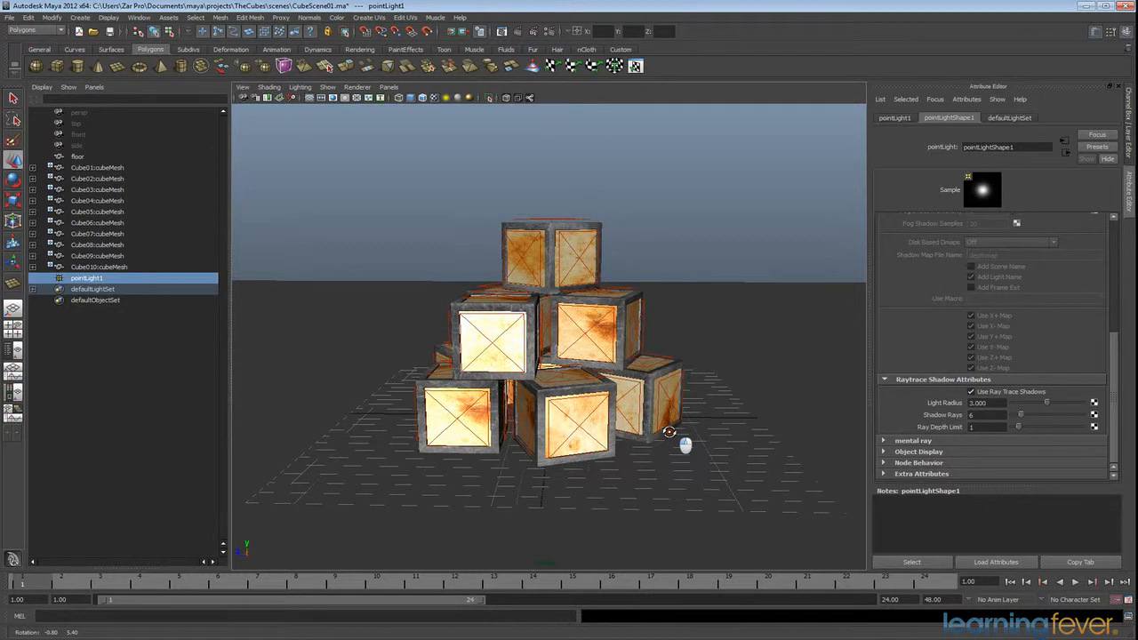
pyautogui.click(519, 32)
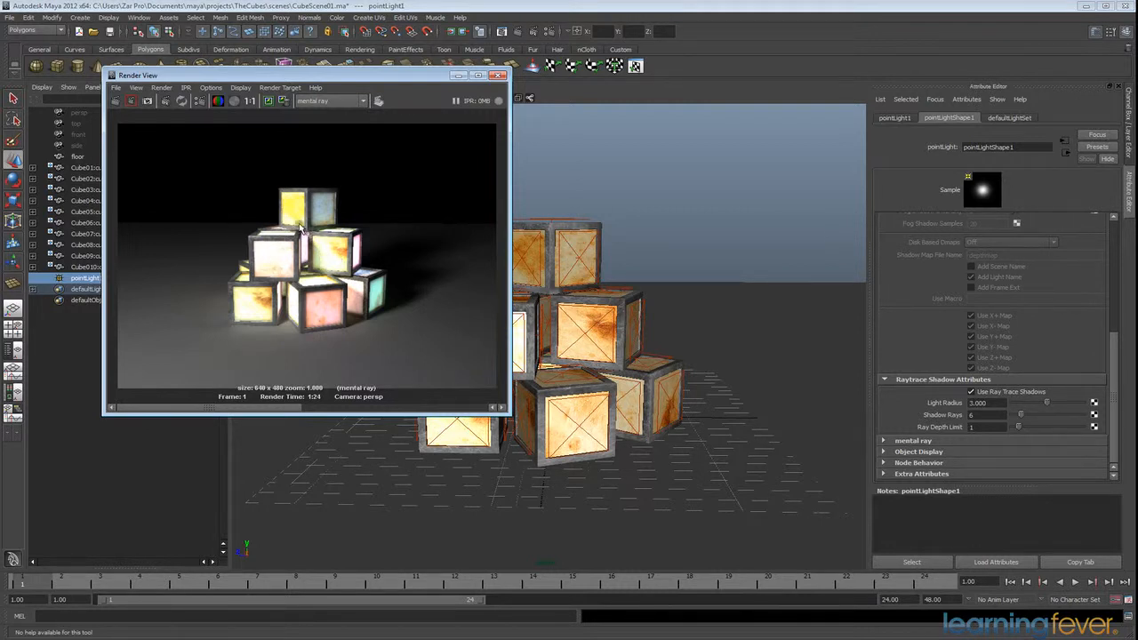
# Step: Set the point light's intensity to 0.6 and close the rendered image
pyautogui.moveTo(1118, 372); pyautogui.dragTo(1115, 248)
pyautogui.click(983, 255)
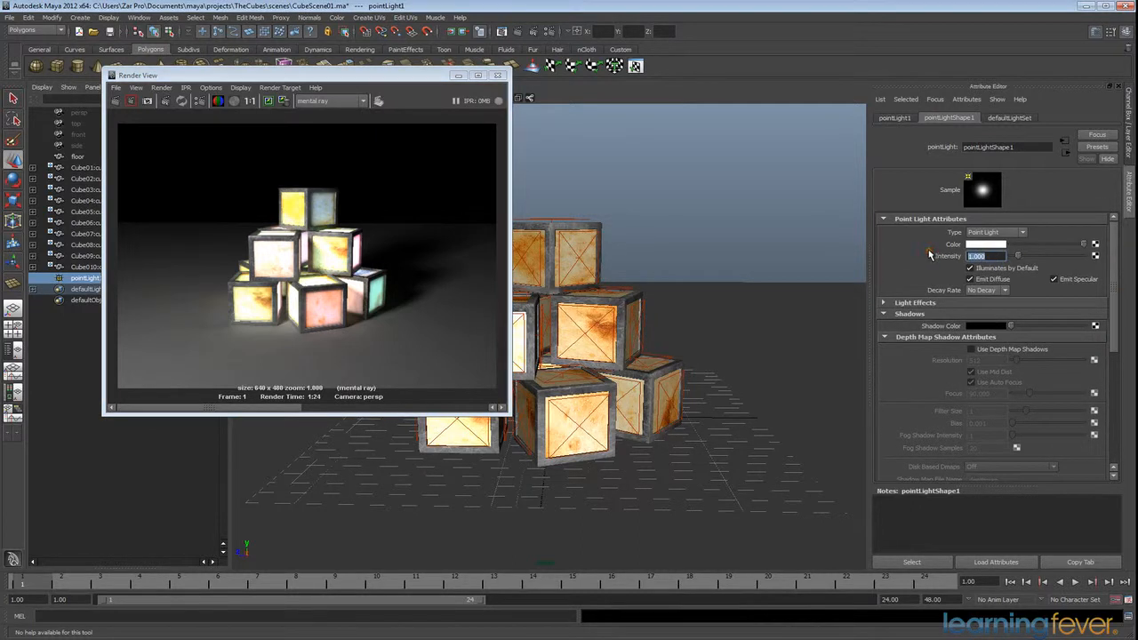
pyautogui.write('0.6')
pyautogui.press('Return')
pyautogui.click(500, 78)
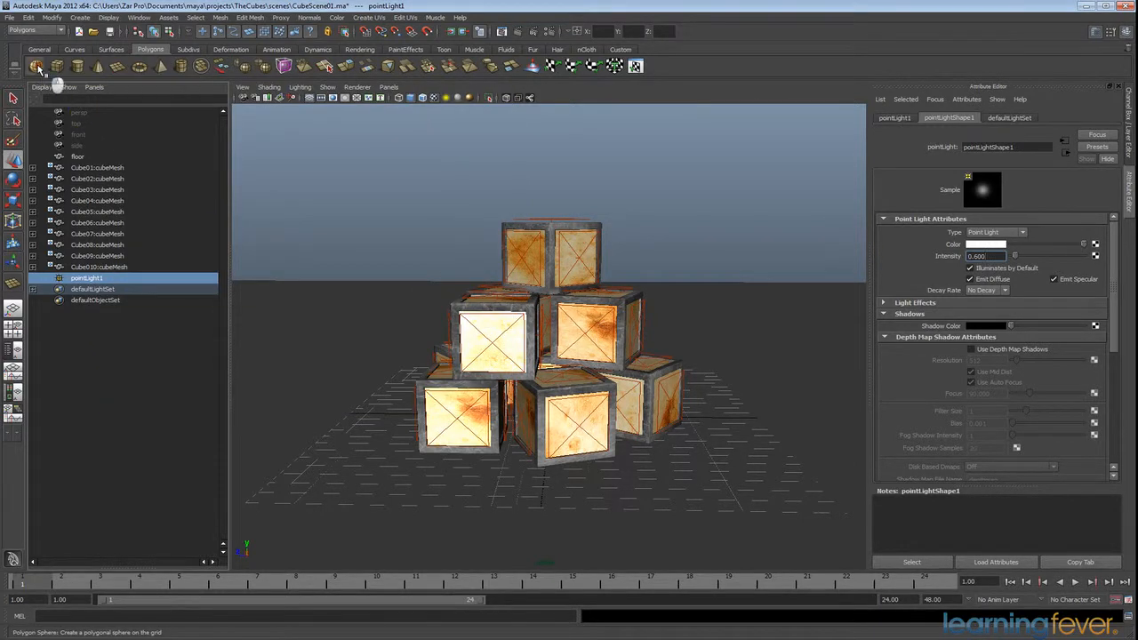
# Step: Create a polygon sphere around the cube stack and scale it up uniformly until it encloses the scene like a dome
pyautogui.click(35, 66)
pyautogui.moveTo(541, 424); pyautogui.dragTo(1133, 513)
pyautogui.press('r')
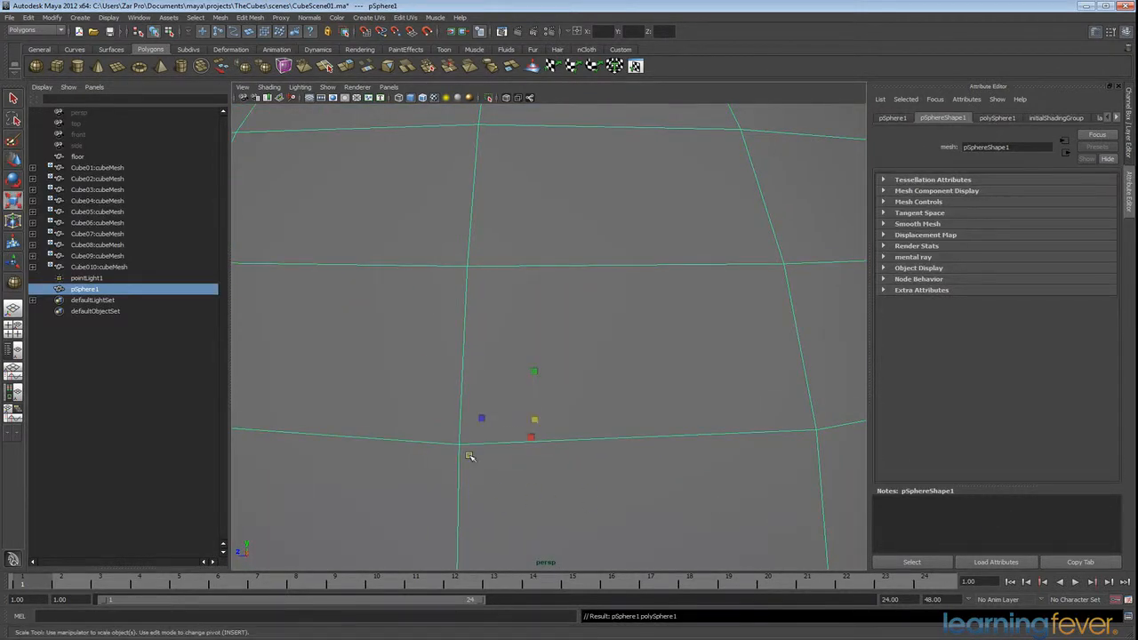
pyautogui.moveTo(534, 420); pyautogui.dragTo(1026, 458)
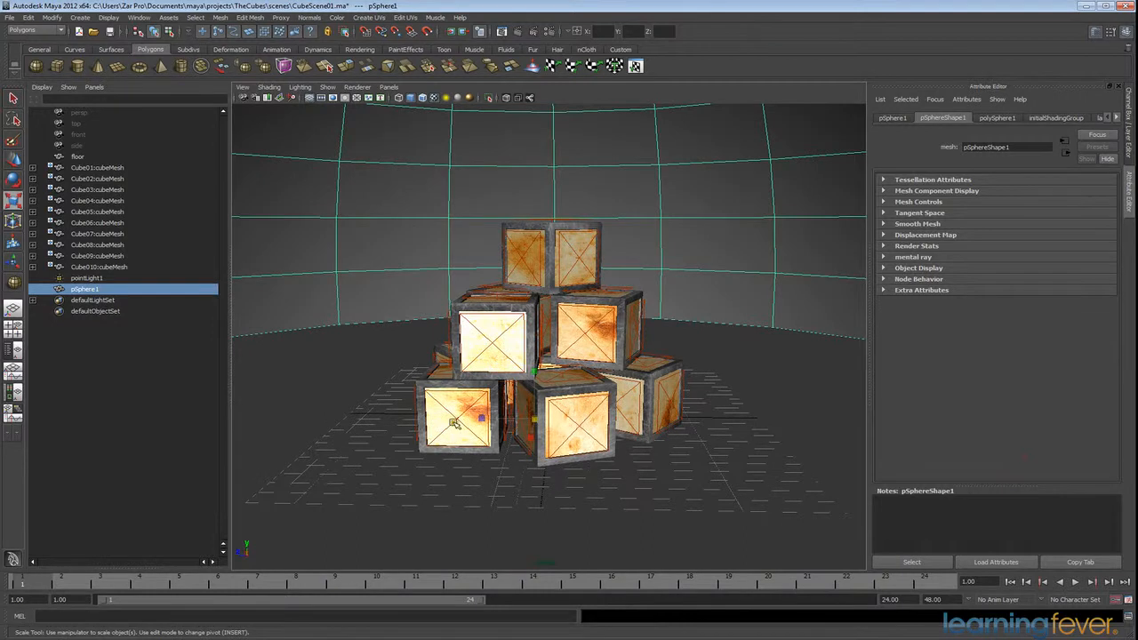
pyautogui.moveTo(535, 419); pyautogui.dragTo(1129, 467)
pyautogui.moveTo(535, 418); pyautogui.dragTo(803, 445)
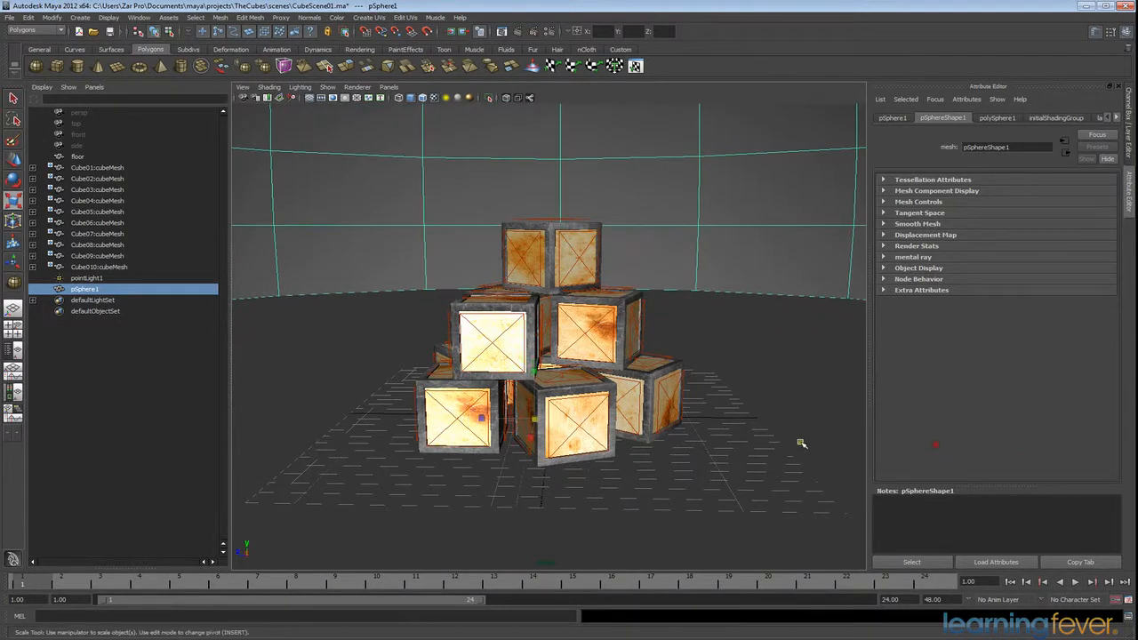
# Step: Turn off the sphere's Primary Visibility in its render stats, render the current frame, and close the rendered image
pyautogui.click(925, 246)
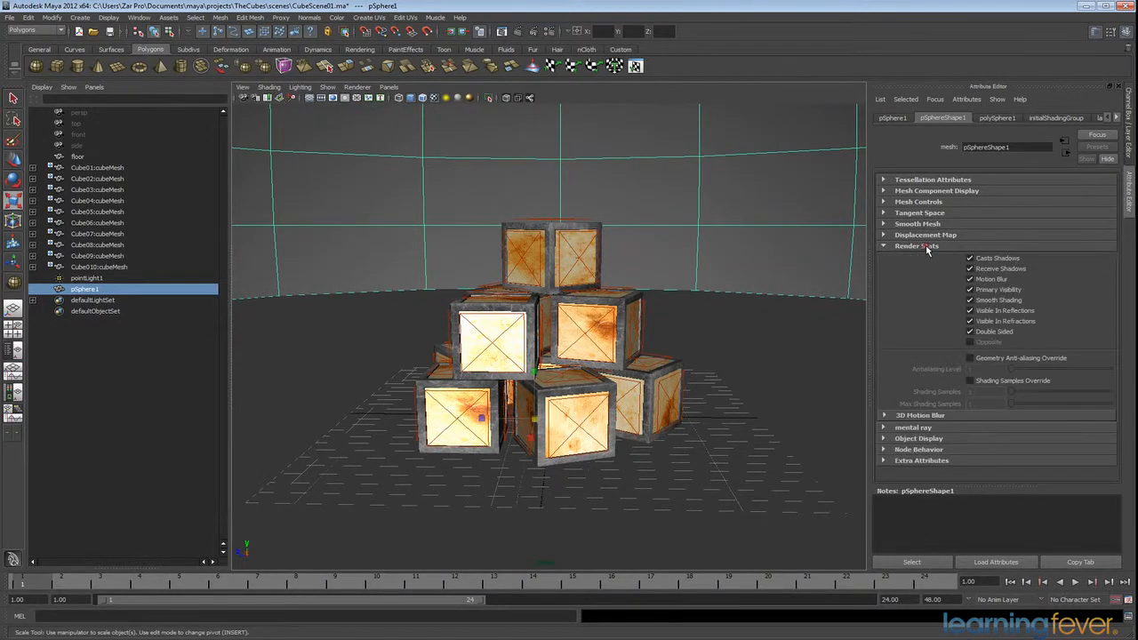
pyautogui.click(1006, 290)
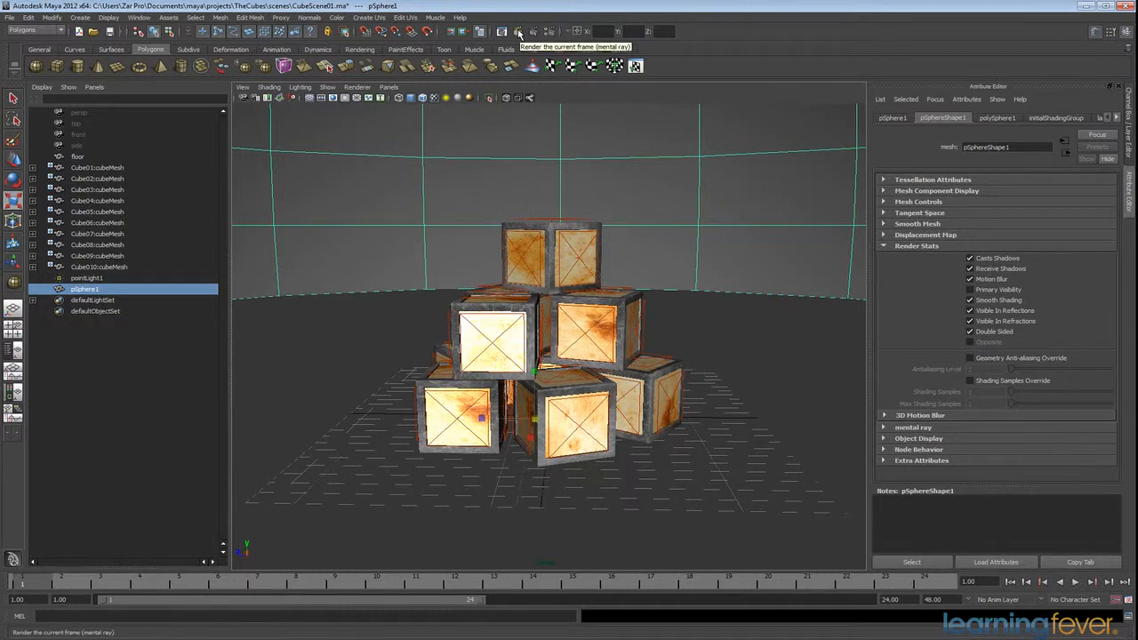
pyautogui.click(519, 33)
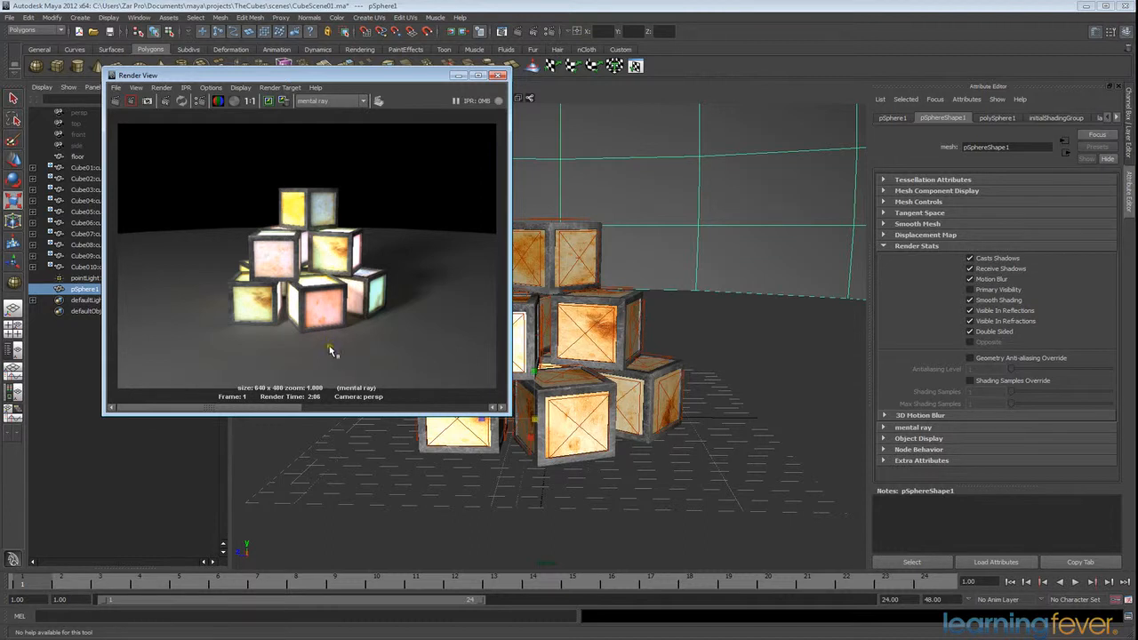
pyautogui.moveTo(305, 411)
pyautogui.mouseDown()
pyautogui.moveTo(410, 415)
pyautogui.moveTo(318, 424)
pyautogui.mouseUp()
pyautogui.click(501, 74)
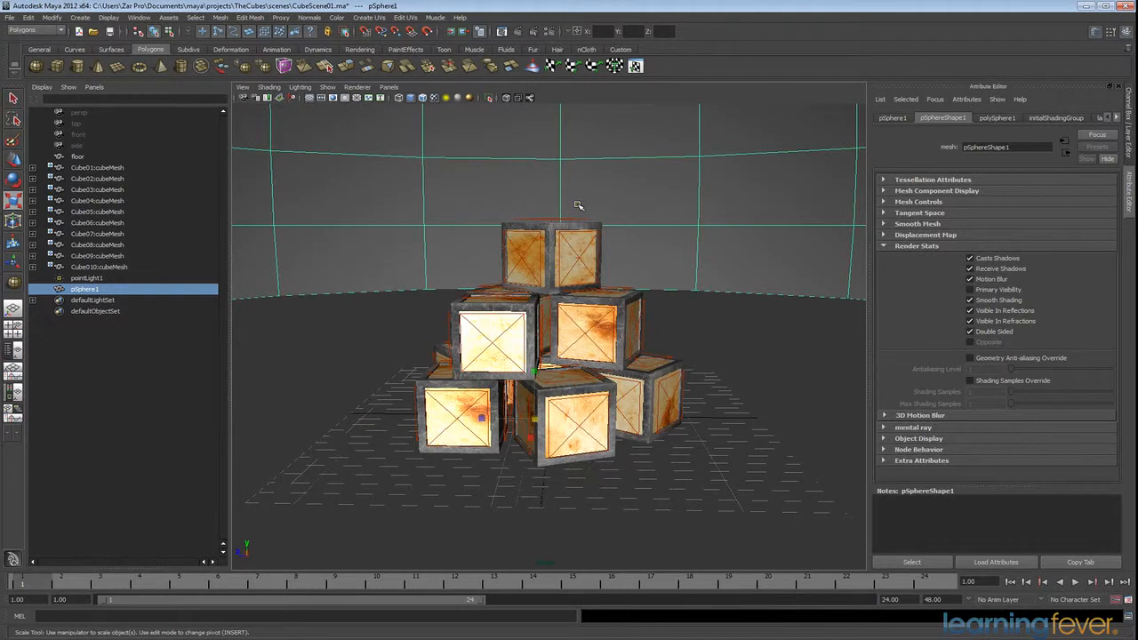
# Step: Save the cube stack scene and open the recent single-cube scene Cube01.ma
pyautogui.hotkey('ctrl', 's')
pyautogui.click(9, 18)
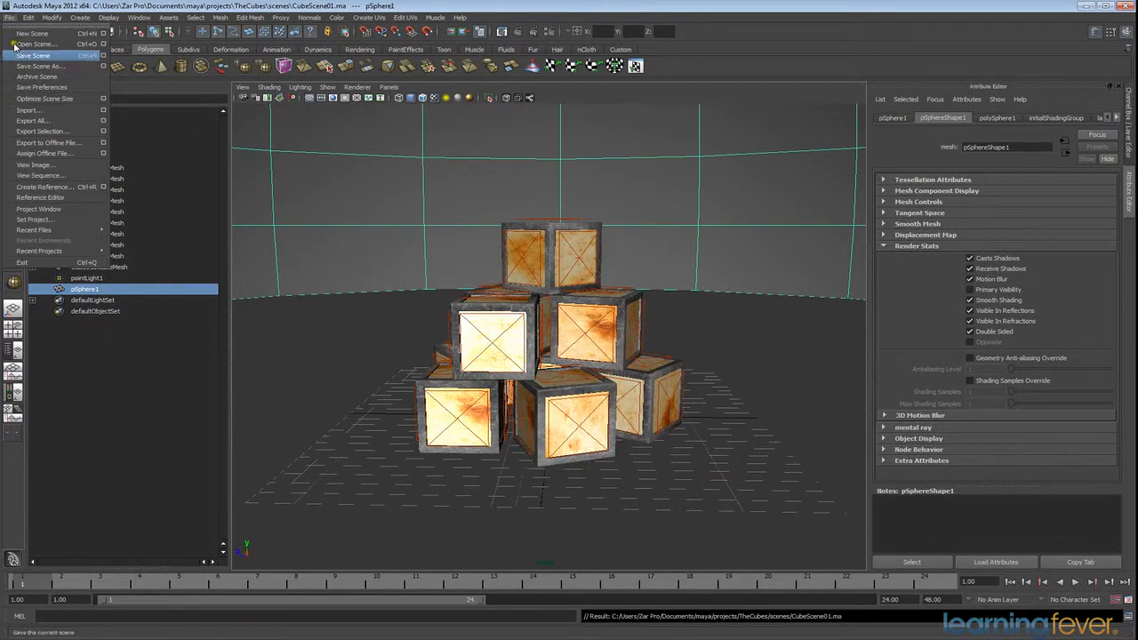
pyautogui.moveTo(25, 230)
pyautogui.click(235, 236)
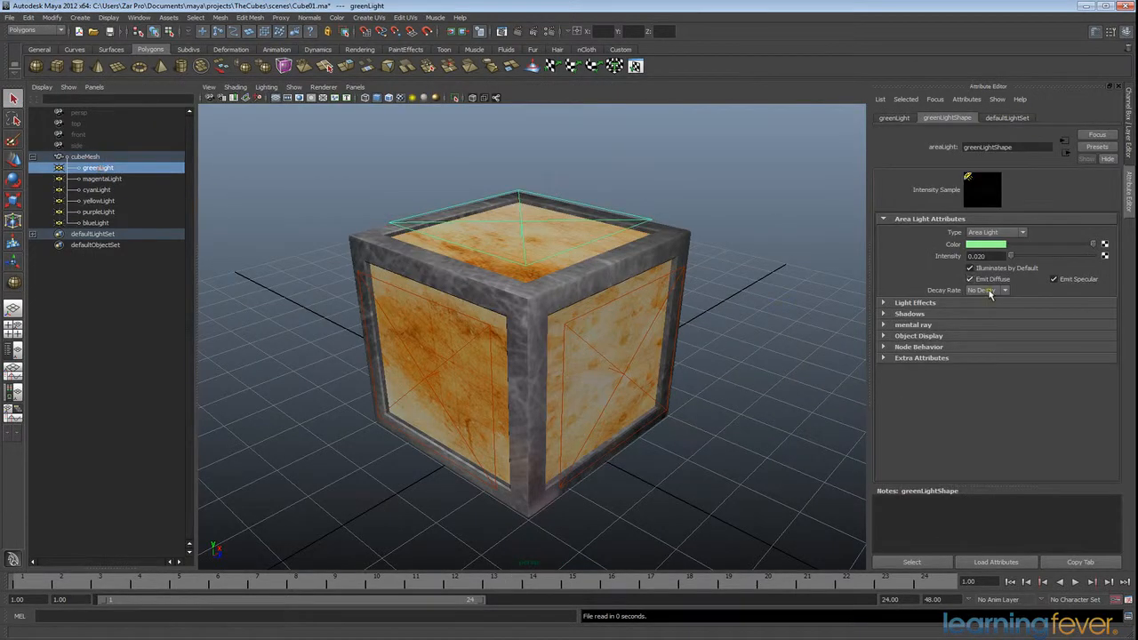
# Step: Set the raytrace Shadow Rays to 4 for the green, magenta and cyan area lights
pyautogui.click(906, 314)
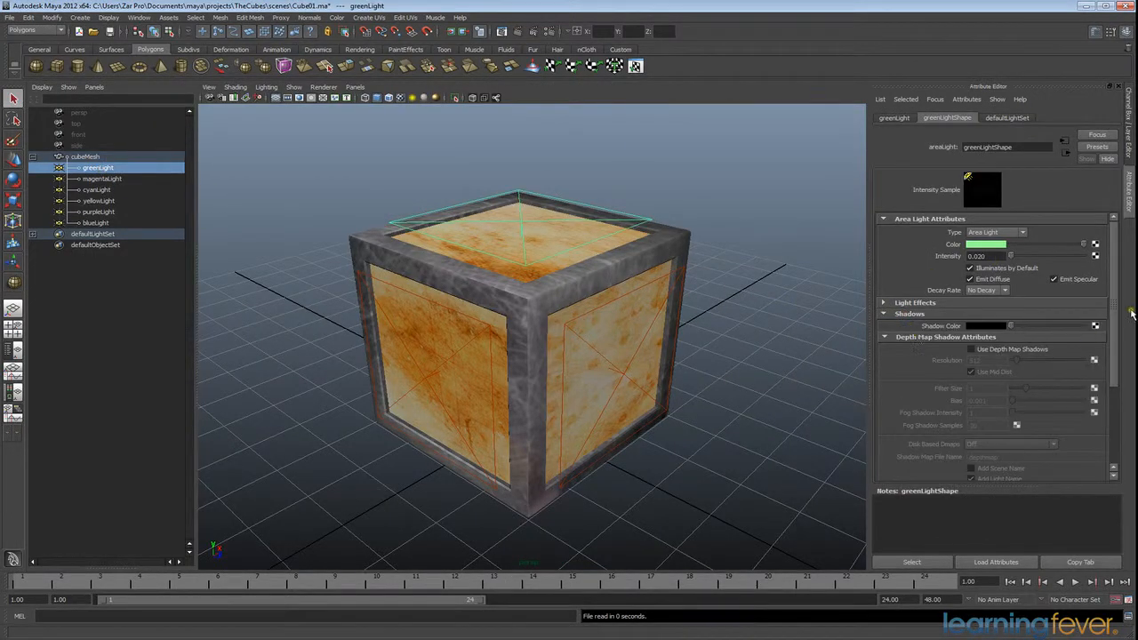
pyautogui.moveTo(1117, 311); pyautogui.dragTo(1115, 426)
pyautogui.doubleClick(985, 413)
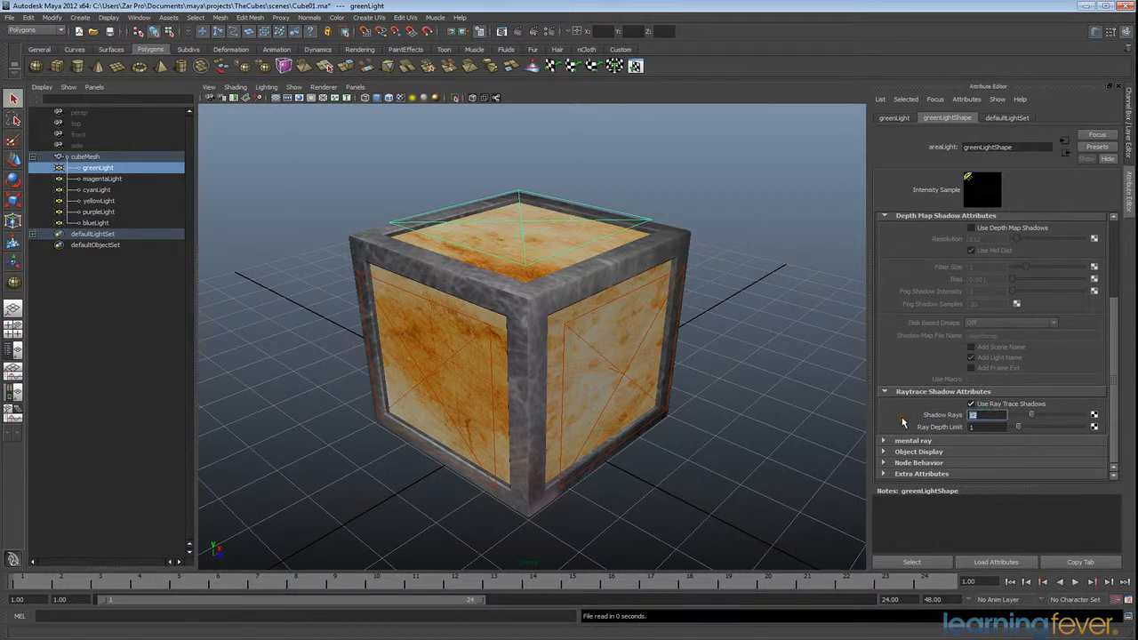
pyautogui.click(118, 179)
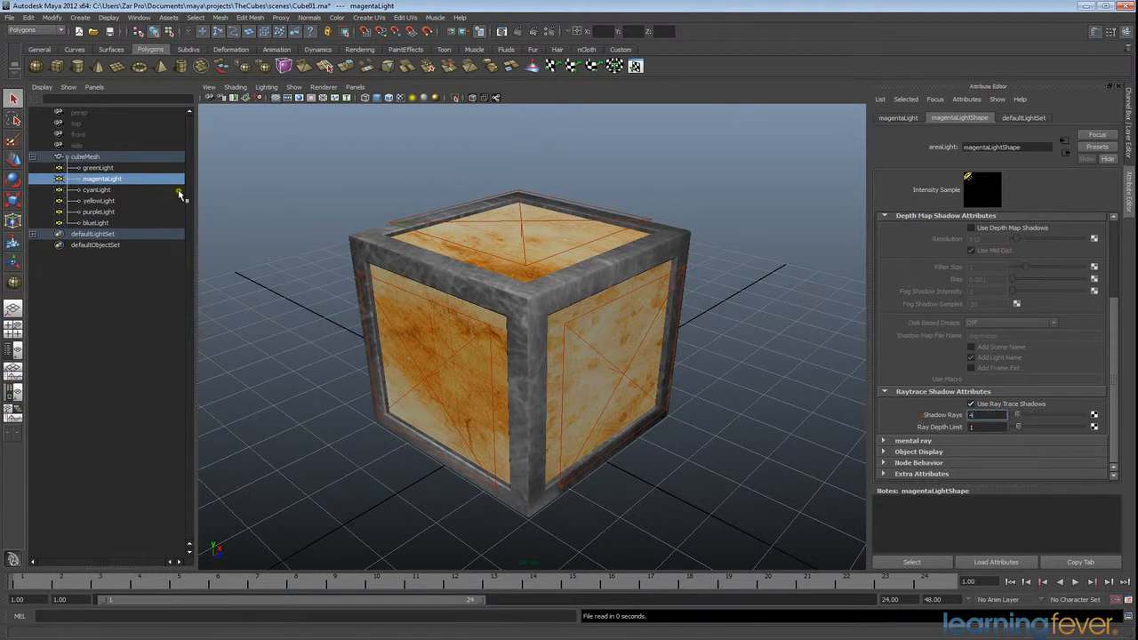
pyautogui.click(98, 190)
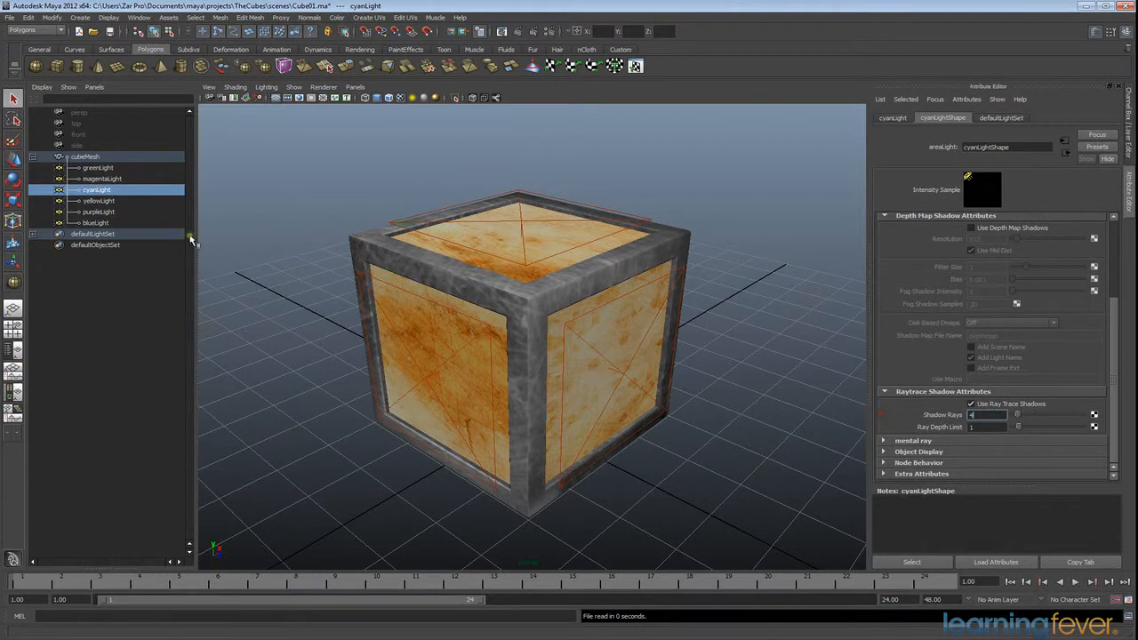
# Step: Set the raytrace Shadow Rays to 4 for the yellow, purple and blue area lights
pyautogui.click(97, 201)
pyautogui.moveTo(981, 415); pyautogui.dragTo(878, 412)
pyautogui.write('4')
pyautogui.click(106, 213)
pyautogui.write('4')
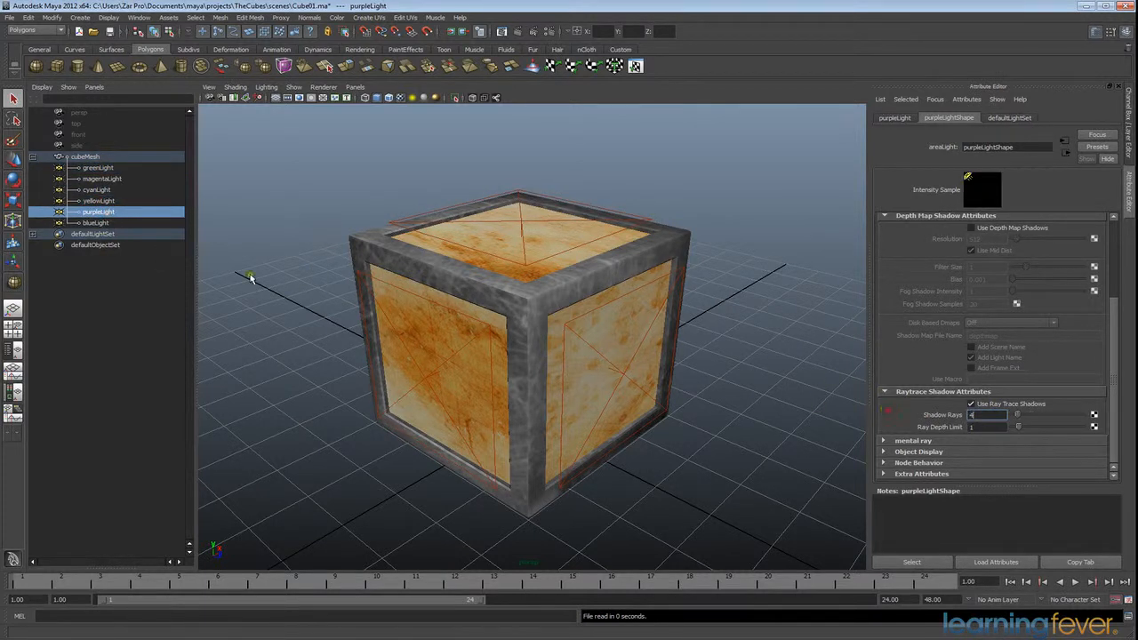
pyautogui.click(87, 223)
pyautogui.moveTo(984, 415); pyautogui.dragTo(924, 418)
pyautogui.write('4')
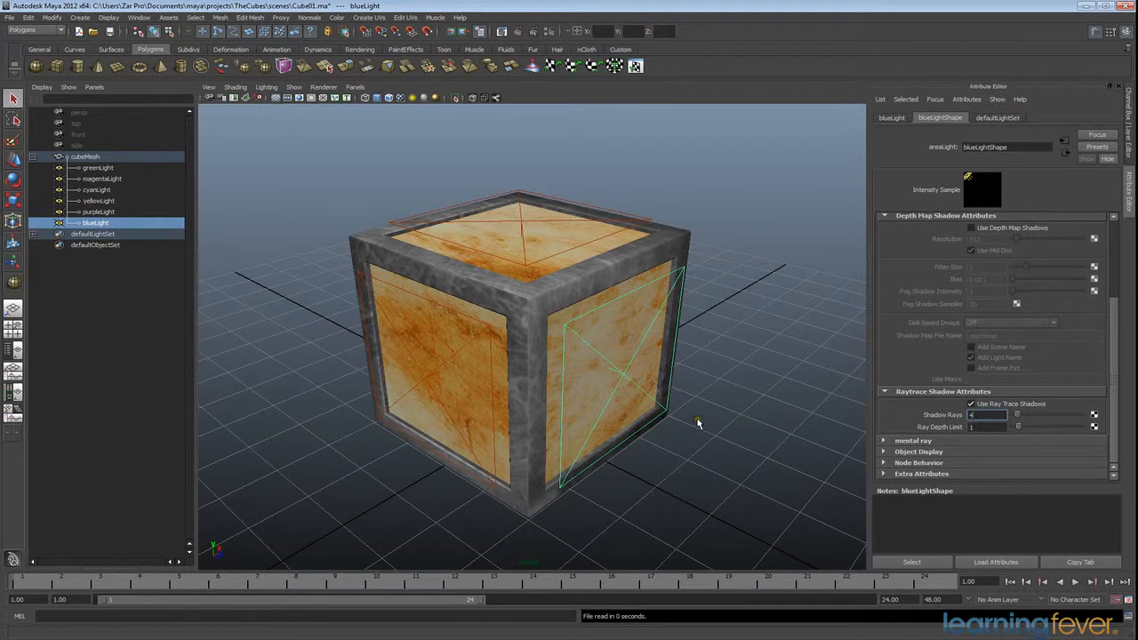
# Step: Save the single-cube scene and open the recent cube stack scene CubeScene01.ma
pyautogui.hotkey('ctrl', 's')
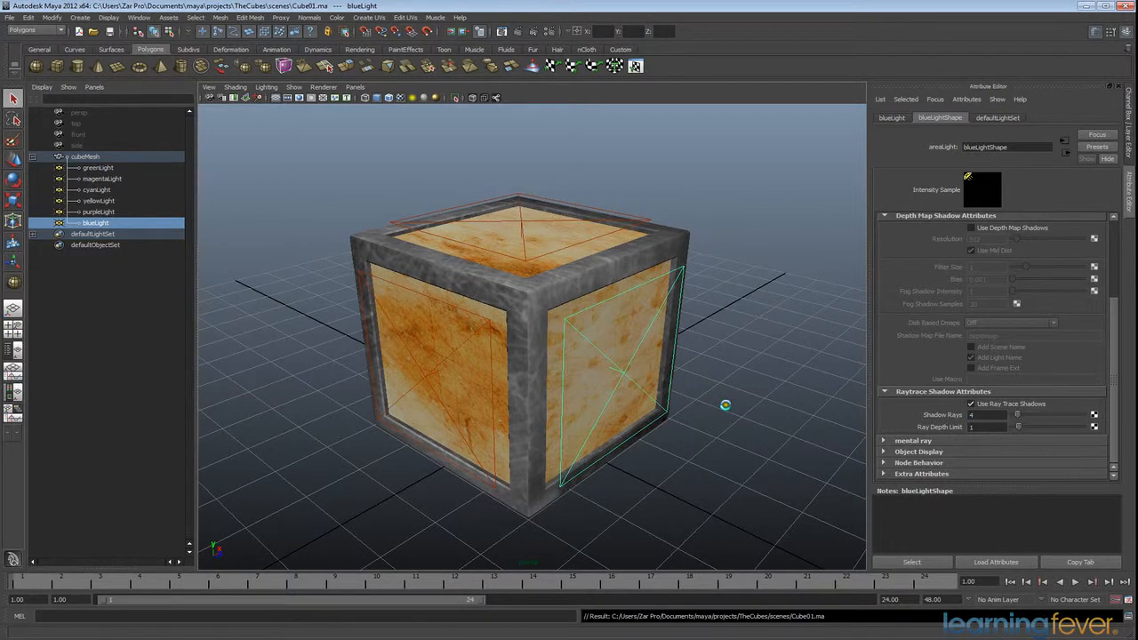
pyautogui.click(8, 17)
pyautogui.moveTo(53, 233)
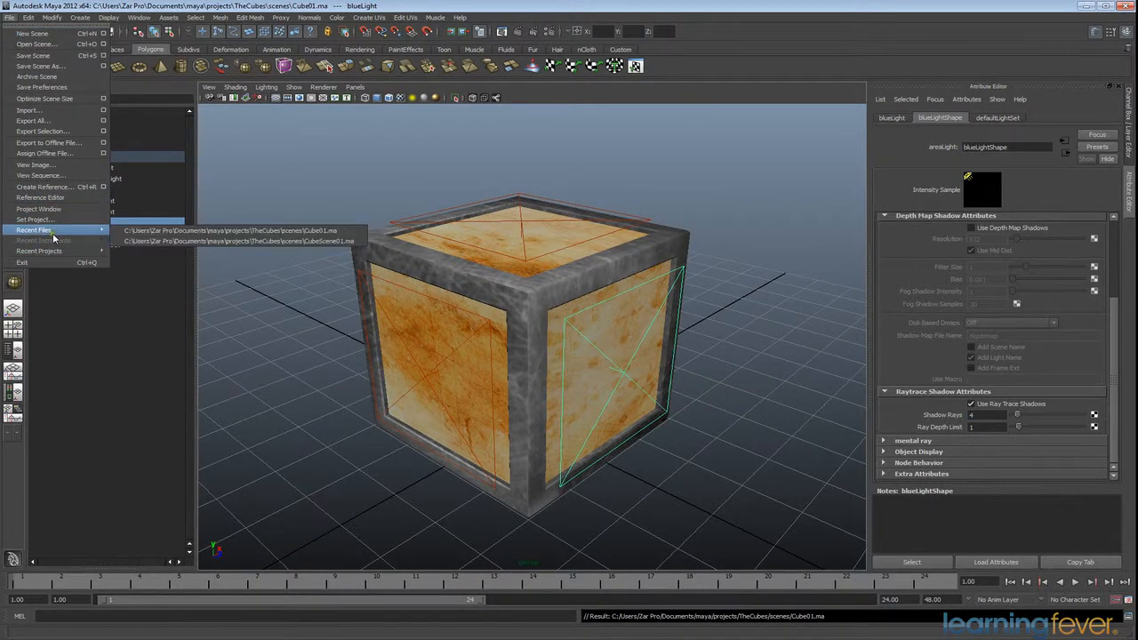
pyautogui.click(224, 242)
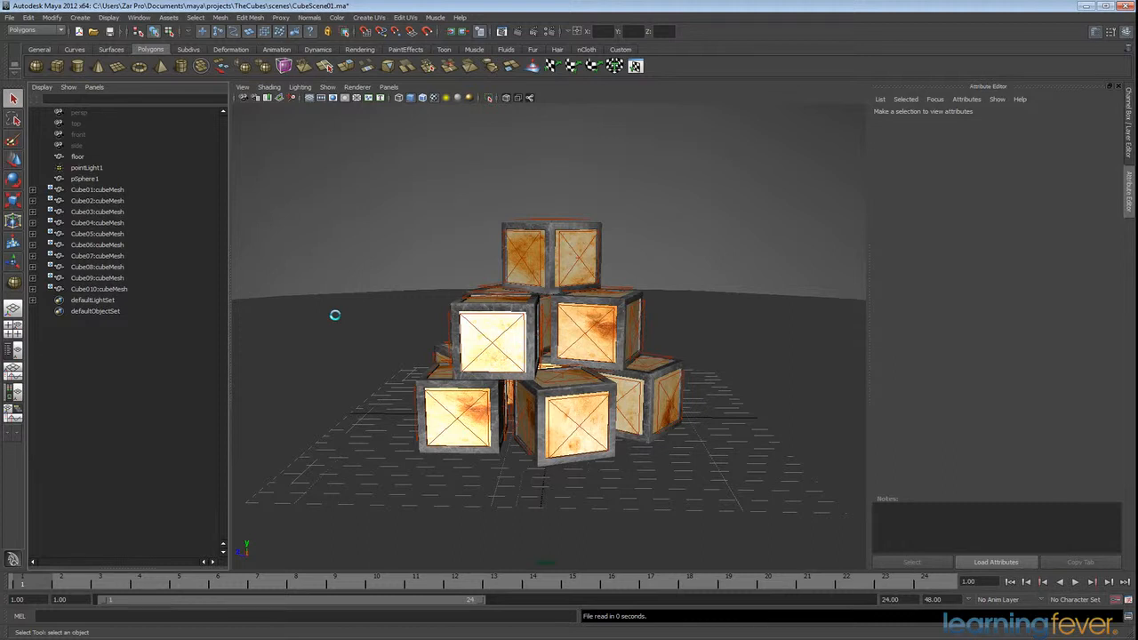
# Step: Select the point light beside the cube stack and set its intensity to 0.3
pyautogui.keyDown('alt'); pyautogui.moveTo(627, 310); pyautogui.dragTo(633, 309); pyautogui.keyUp('alt')
pyautogui.press('a')
pyautogui.click(361, 273)
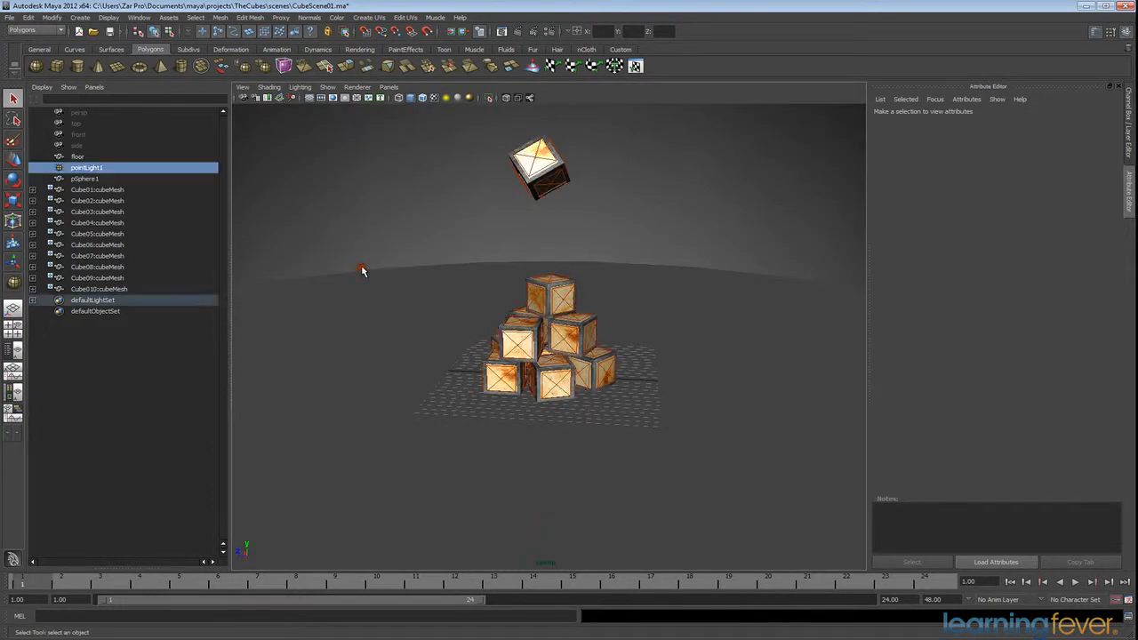
pyautogui.doubleClick(981, 256)
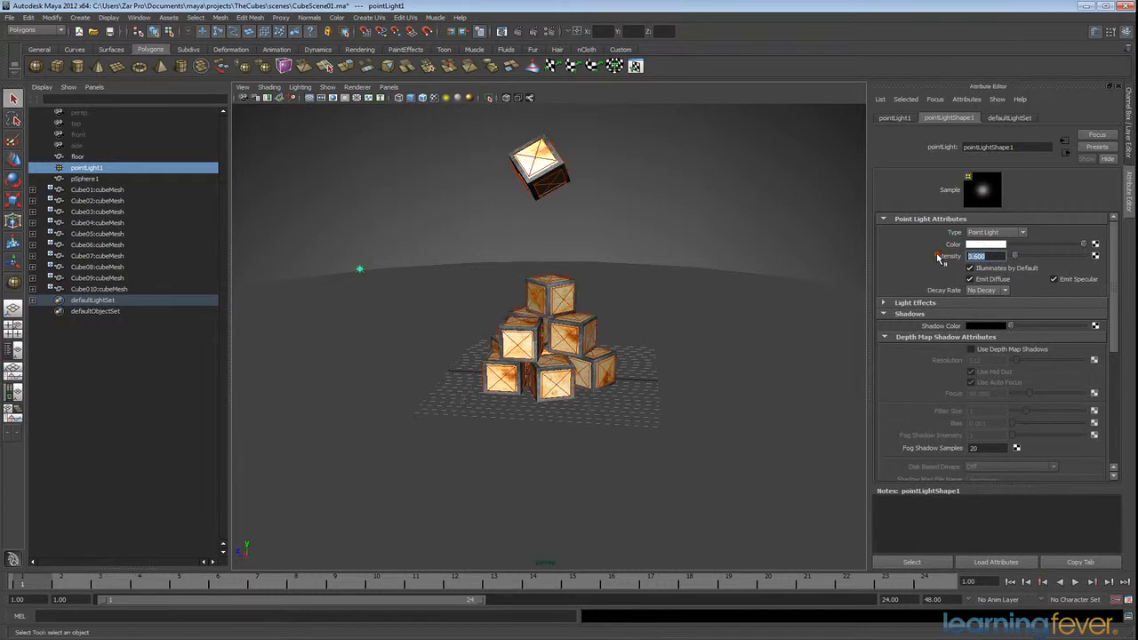
pyautogui.write('0.3')
pyautogui.press('Return')
# Step: Render the current frame of the cube stack with mental ray
pyautogui.scroll(5, 681, 394)
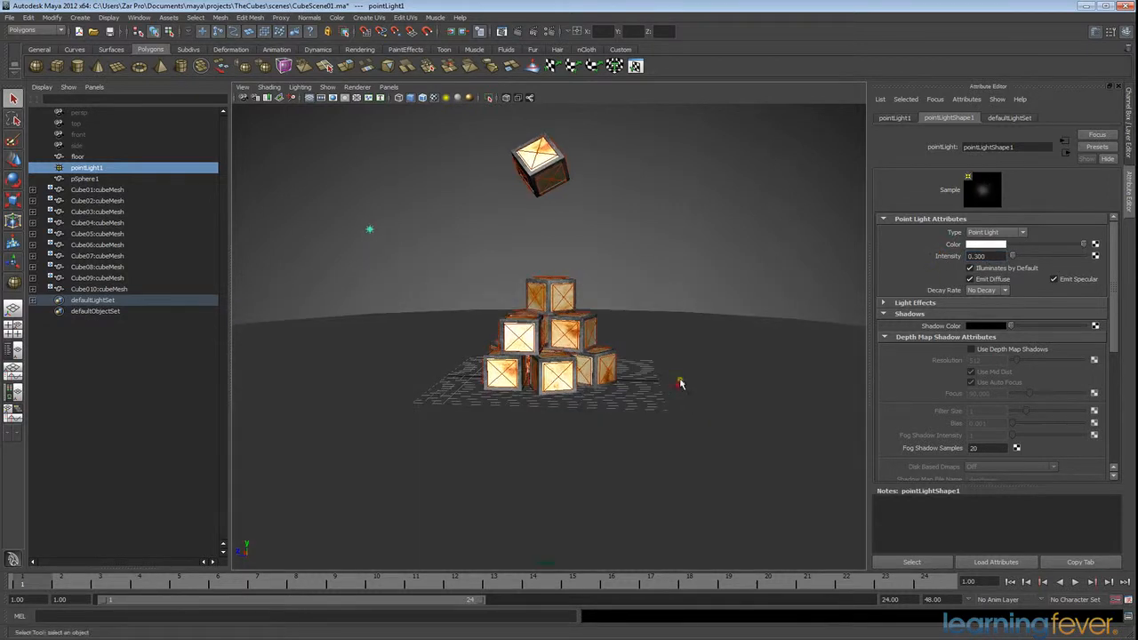
pyautogui.scroll(4, 703, 504)
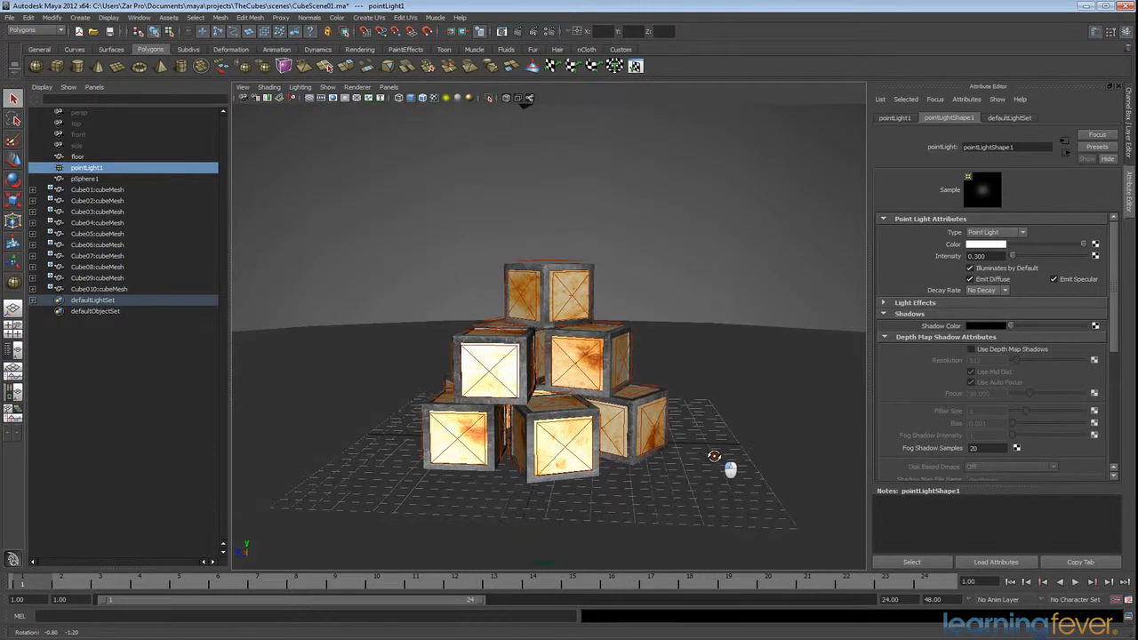
pyautogui.scroll(3, 718, 440)
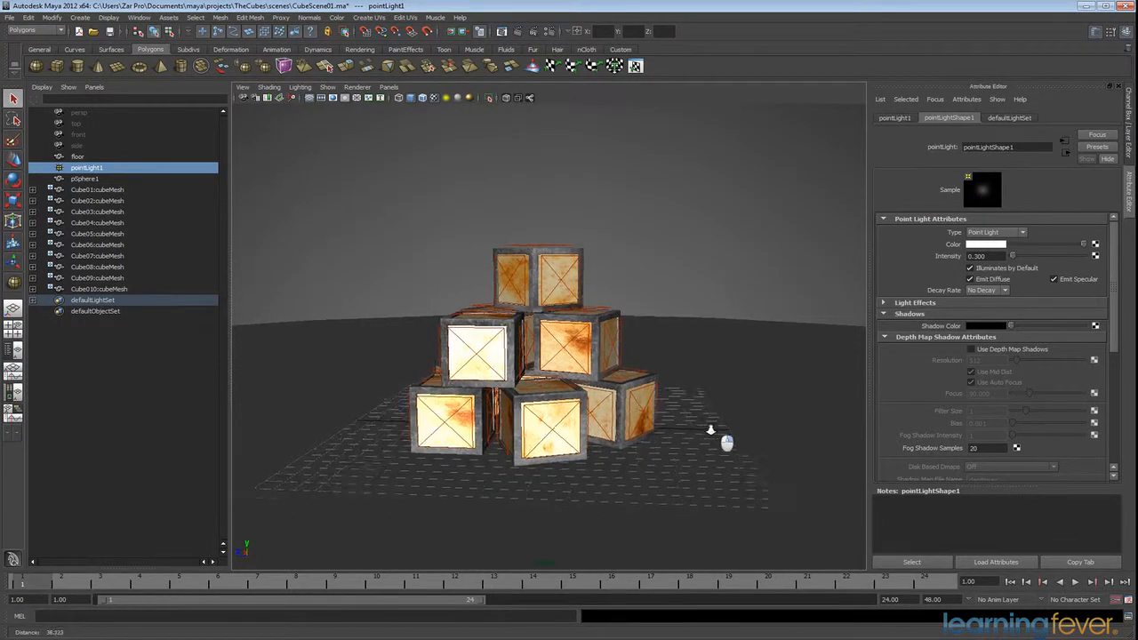
pyautogui.click(520, 33)
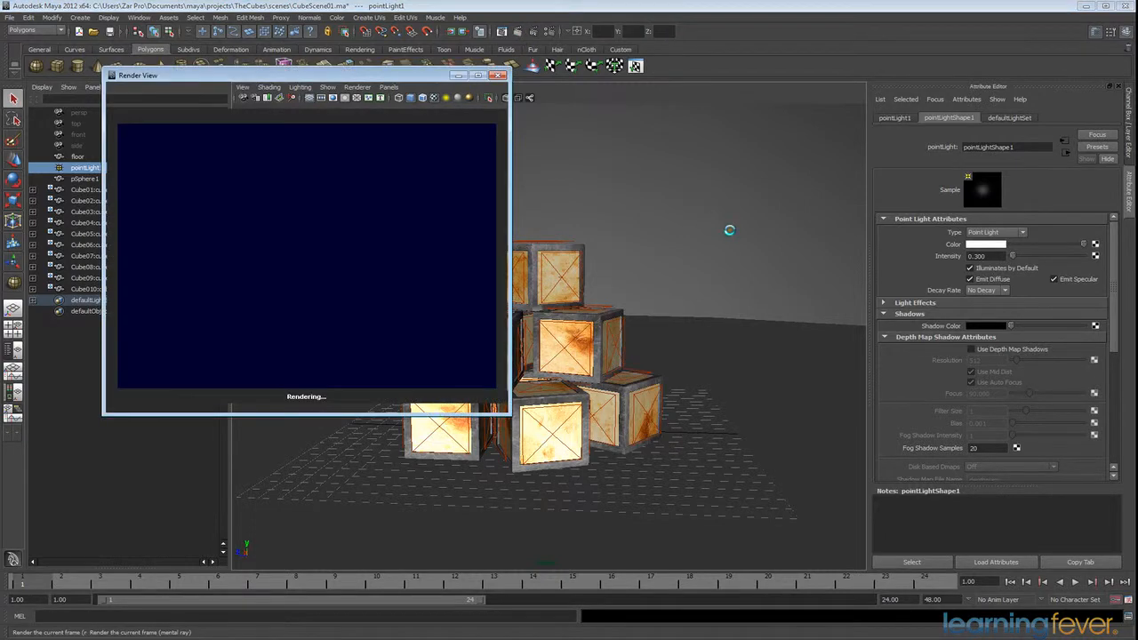